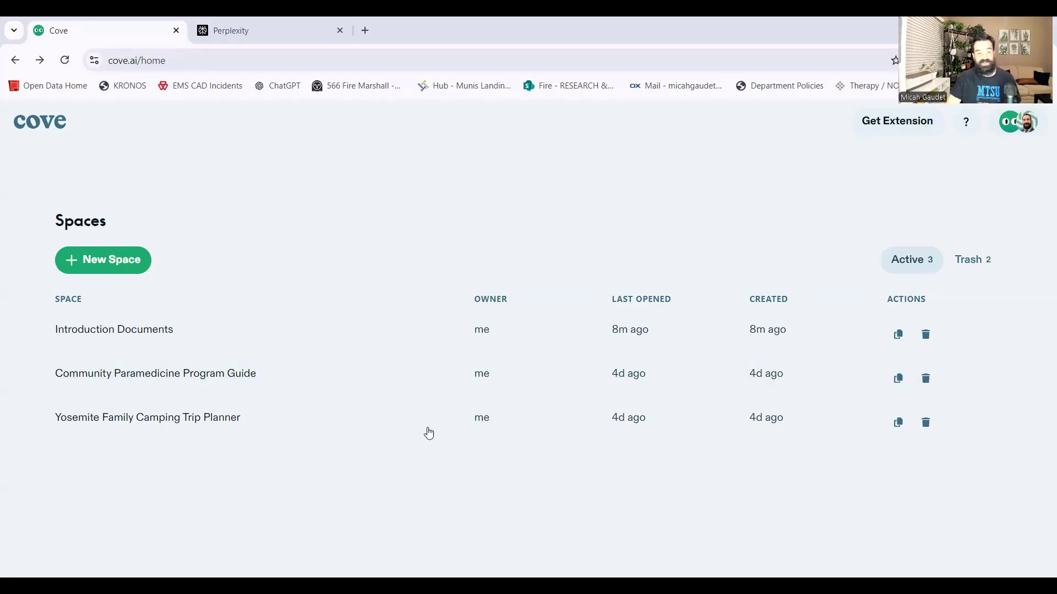
Create a new blank space from the Cove AI home page
click(99, 263)
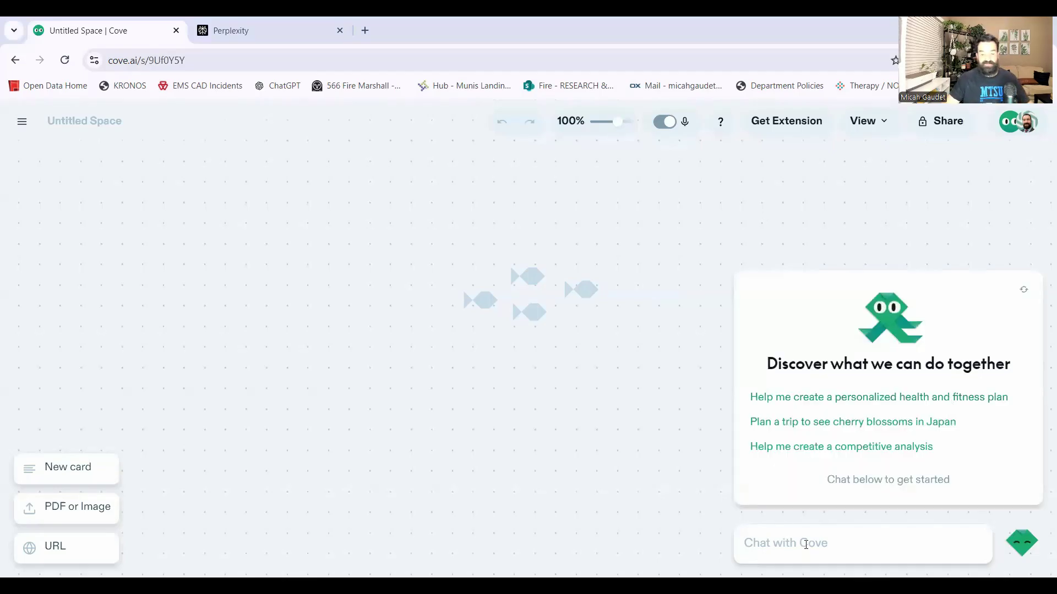
Ask Cove to help create a strategic planning event/seminar for the team in Nogales
click(805, 545)
text(help me)
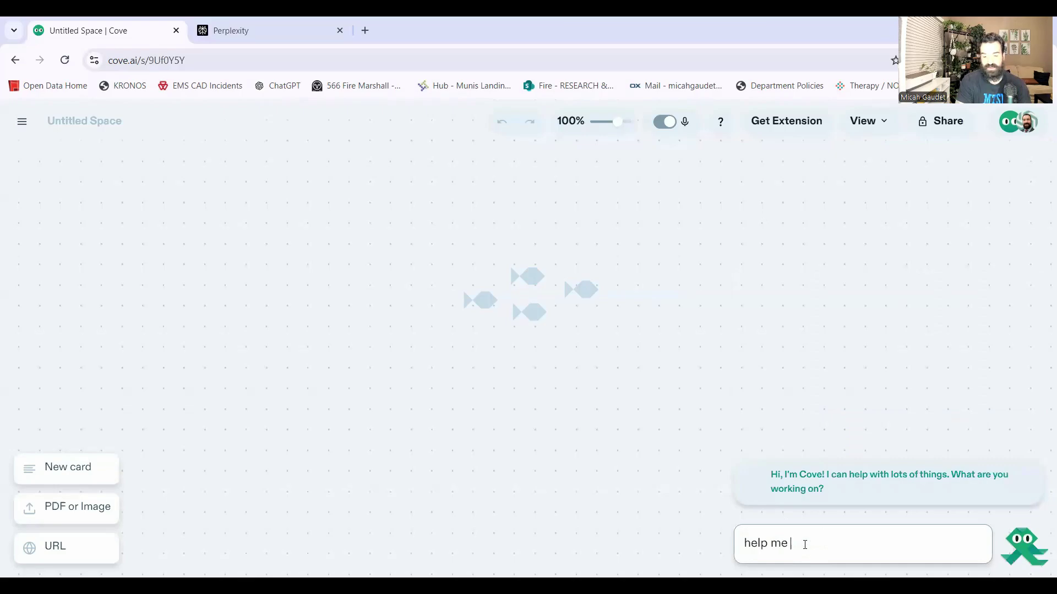
text( create a strate)
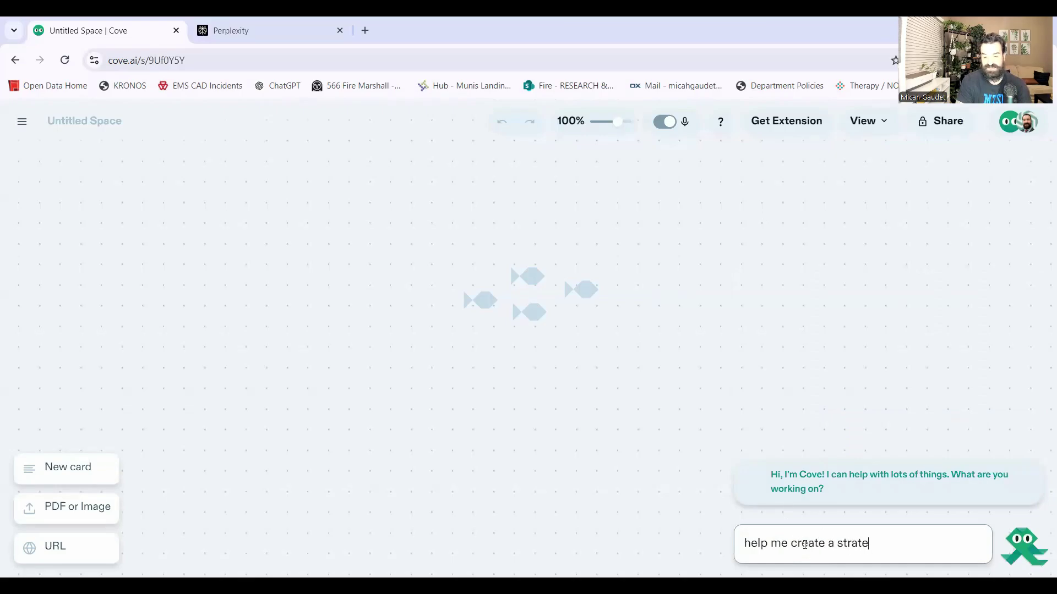
text(gic planning event/)
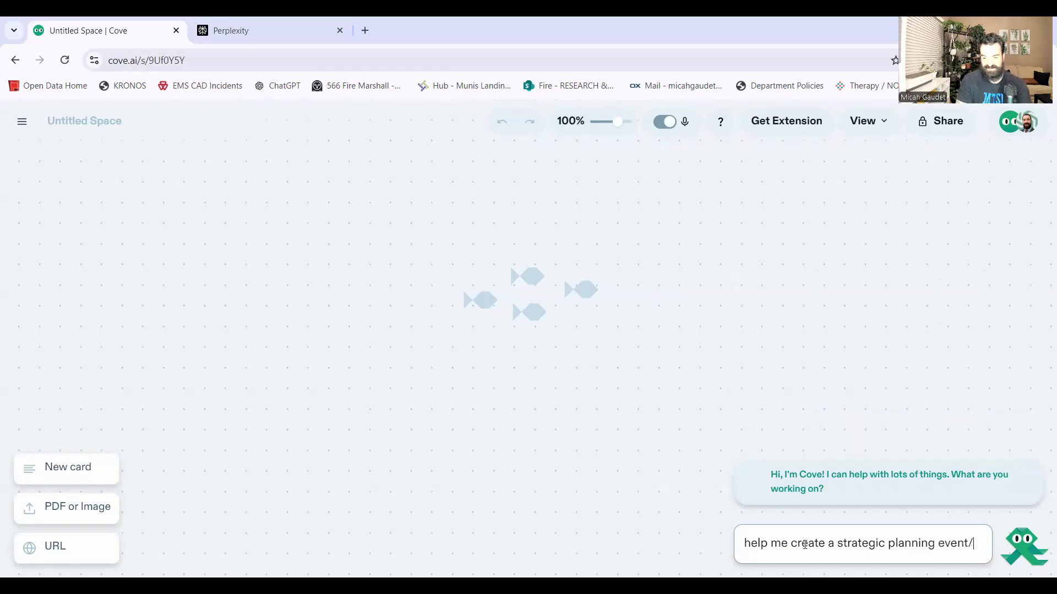
text(seminar for my )
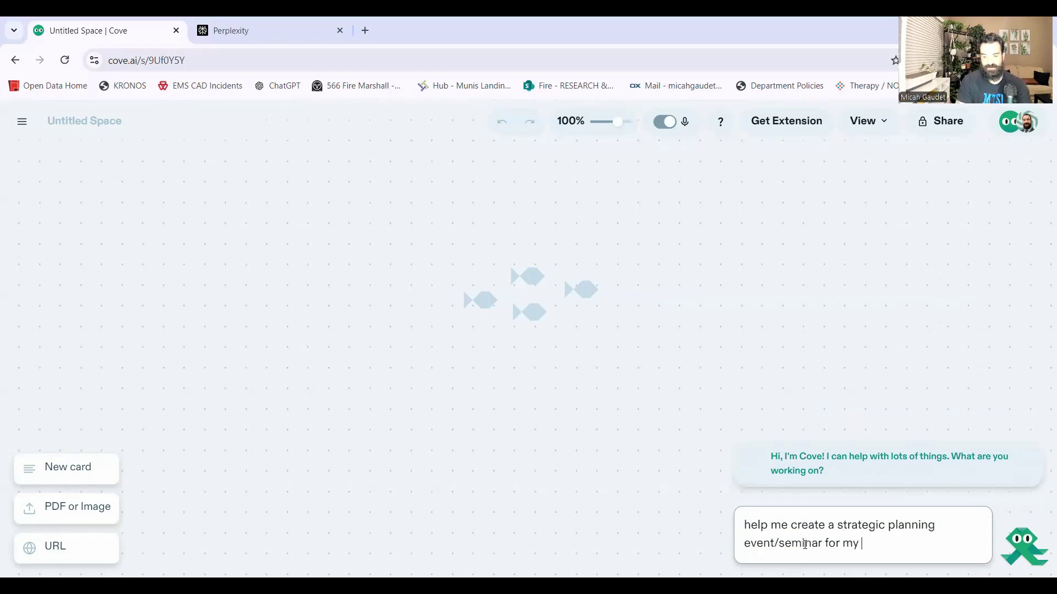
text(team in the city of No)
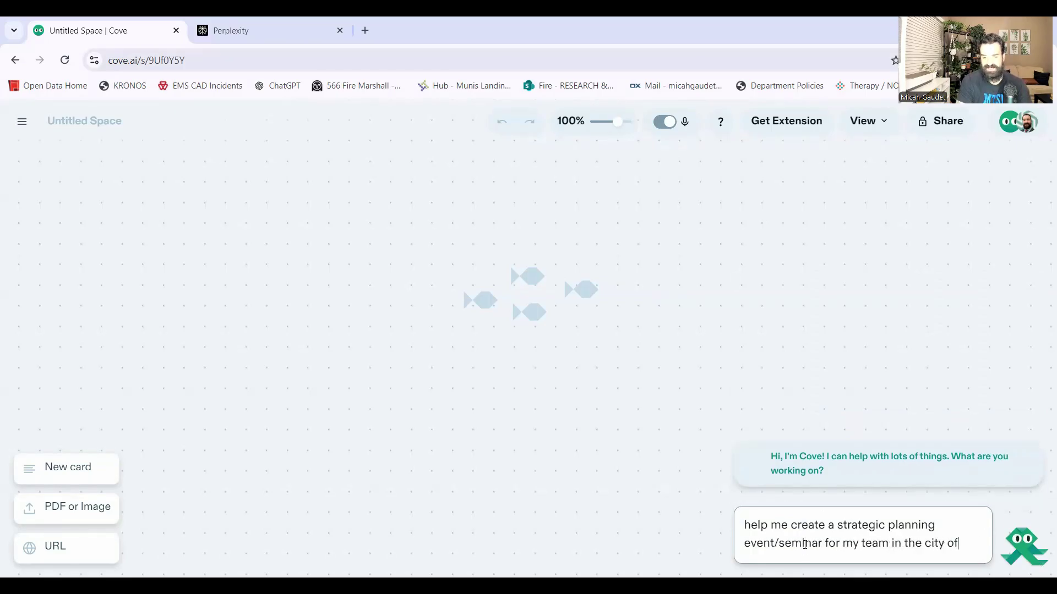
text(gales, AZ)
key(Return)
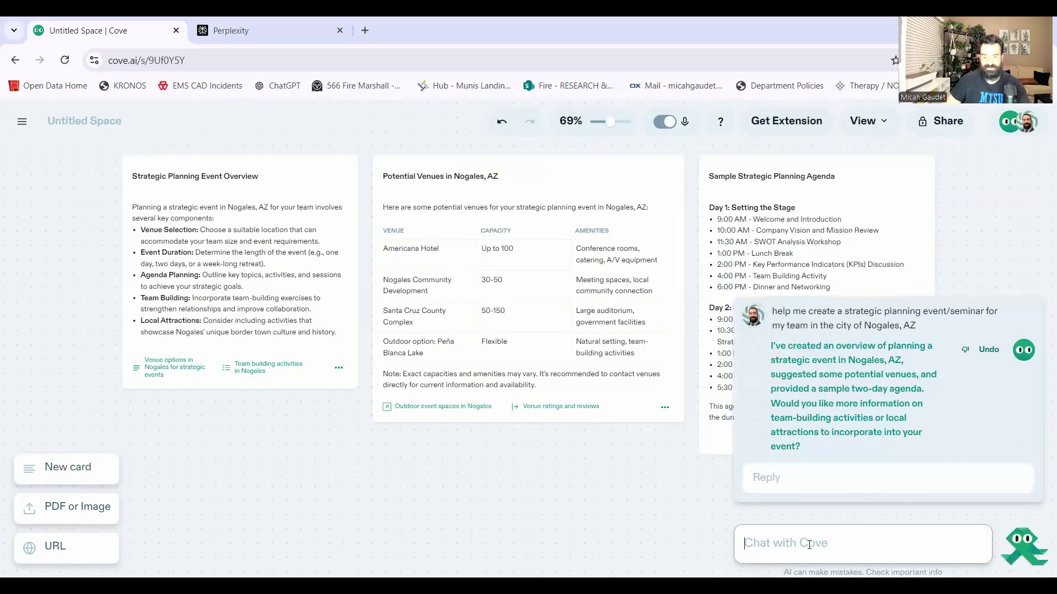
Tell Cove it's the City of Nogales wanting a one-day strategy and visioning event
text(we are the )
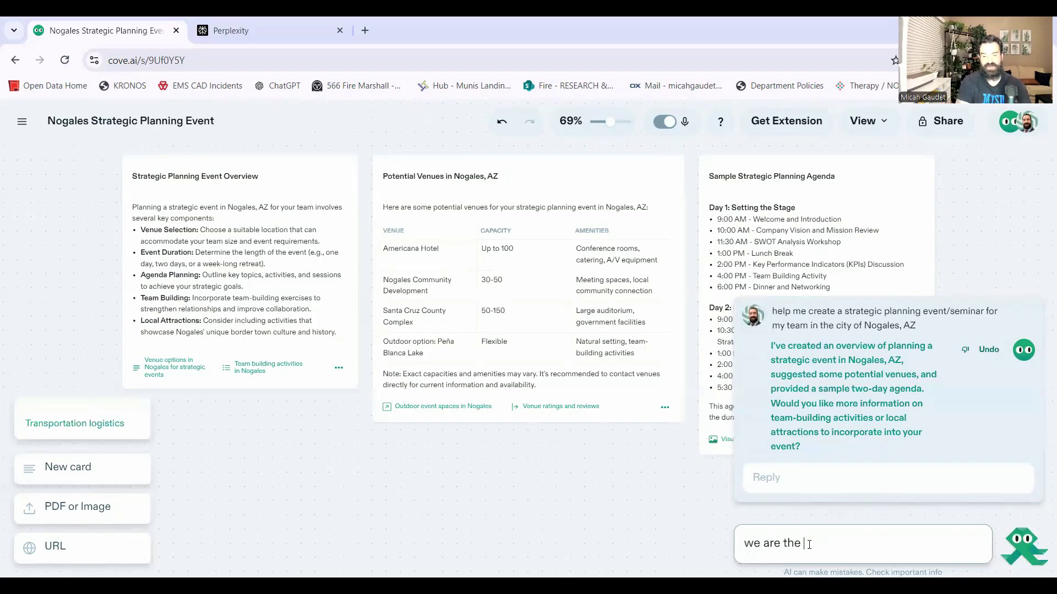
text(city of nogales,)
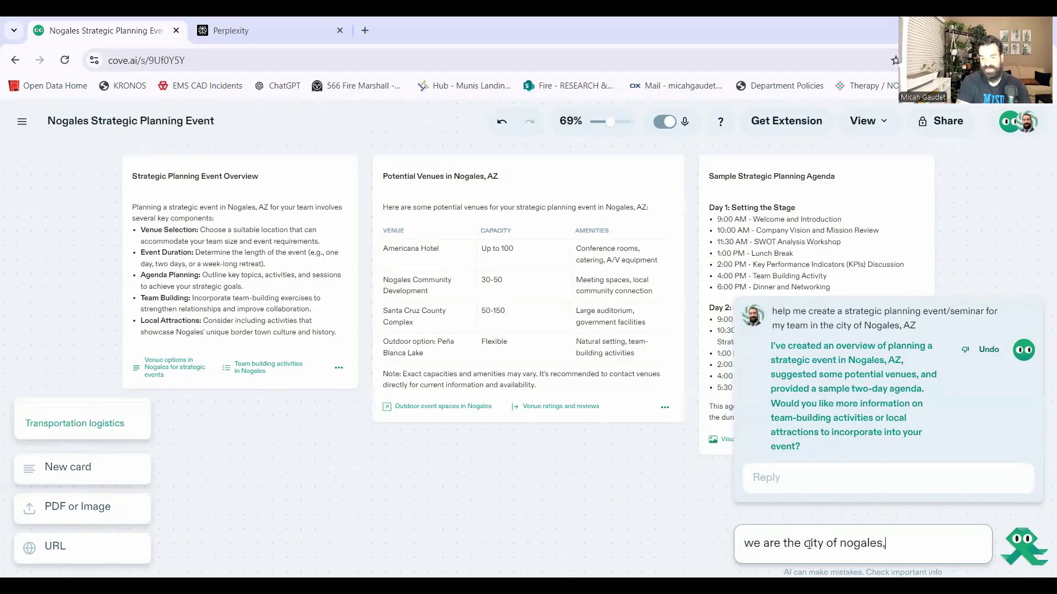
text( and we want to )
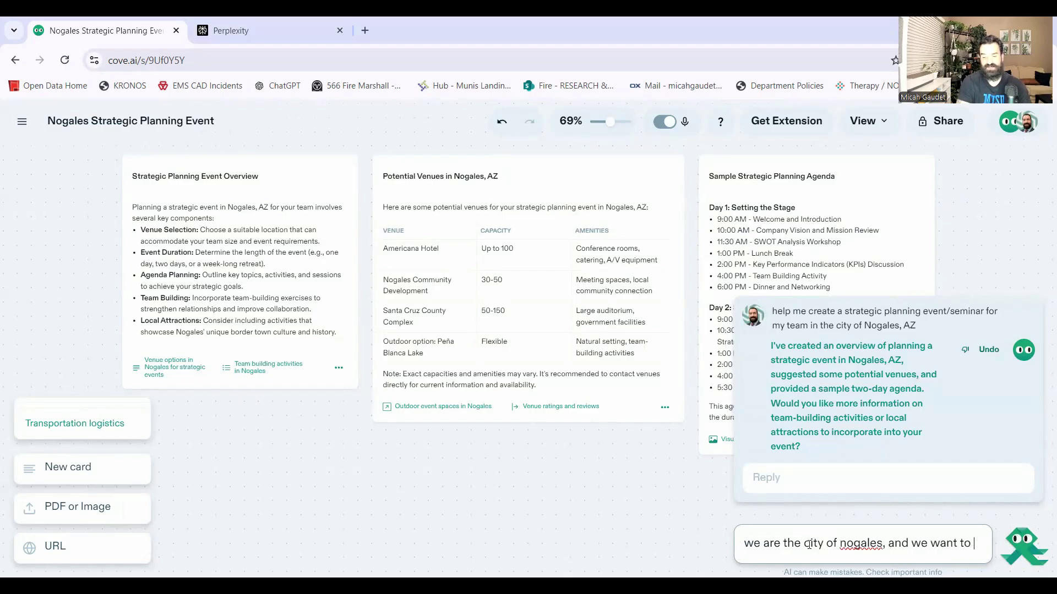
text(create a str)
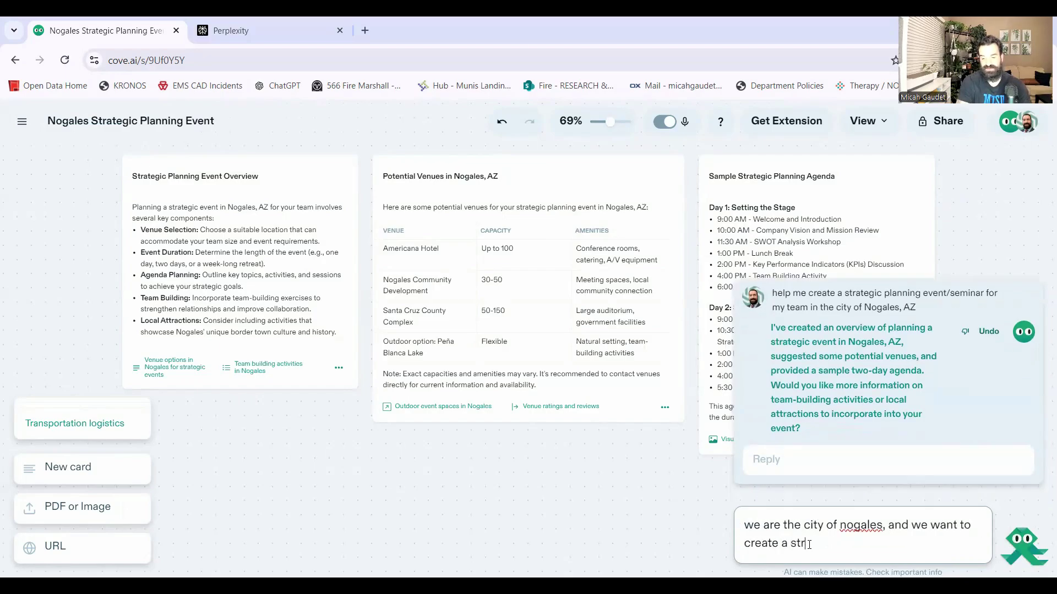
text(ategy and visio)
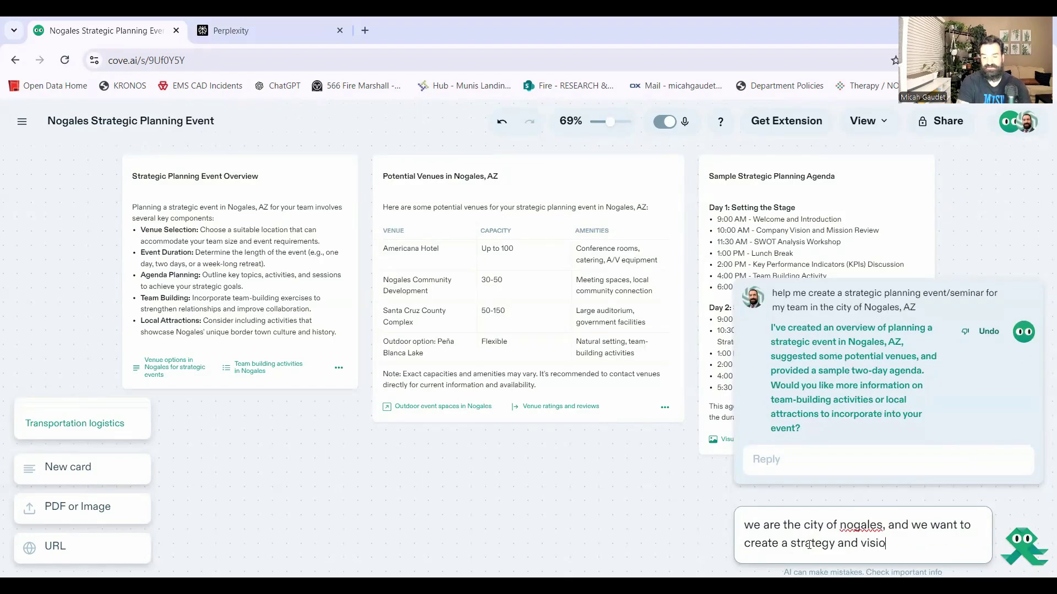
text(ning for the fut)
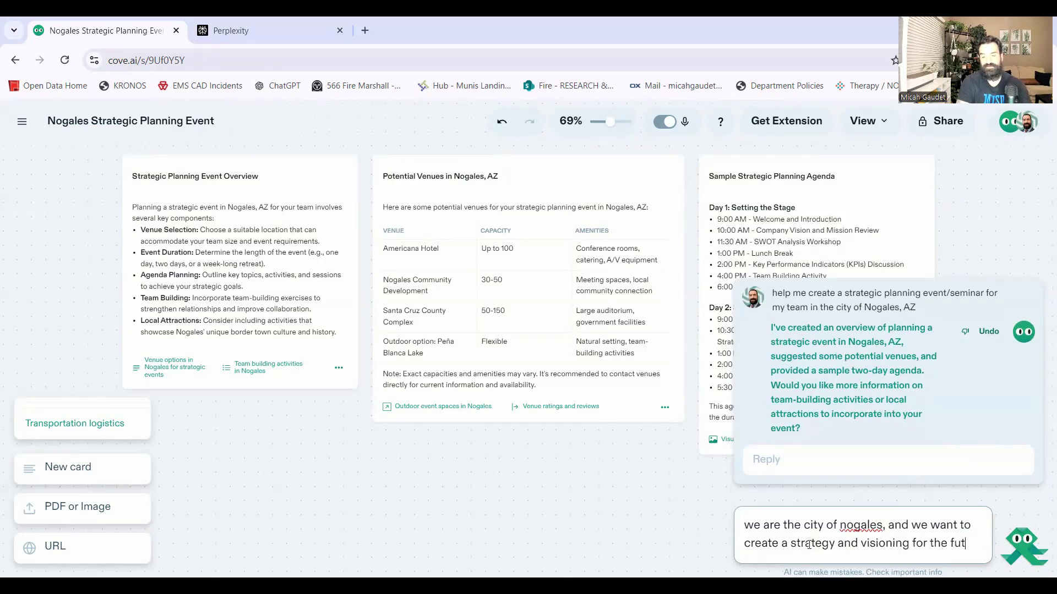
text(ure of nogales f)
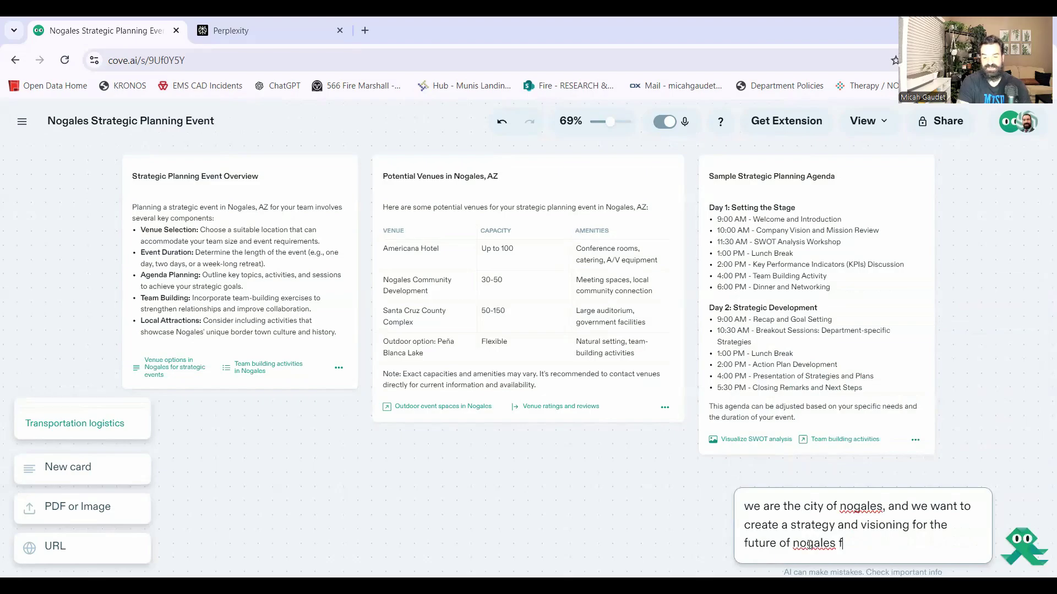
text(or the next year. this shoud b)
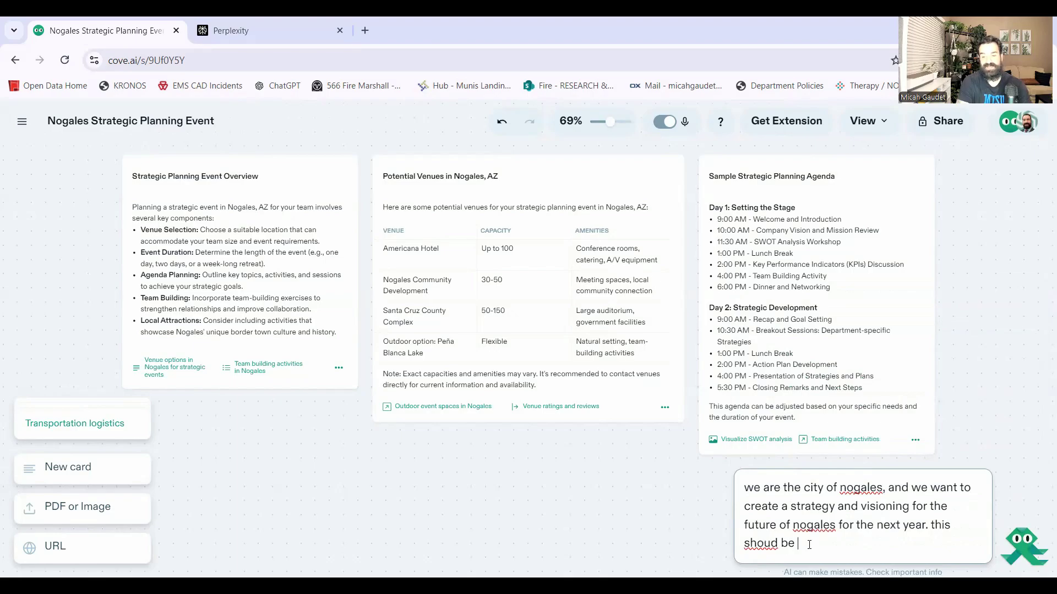
text(e a 1 day e)
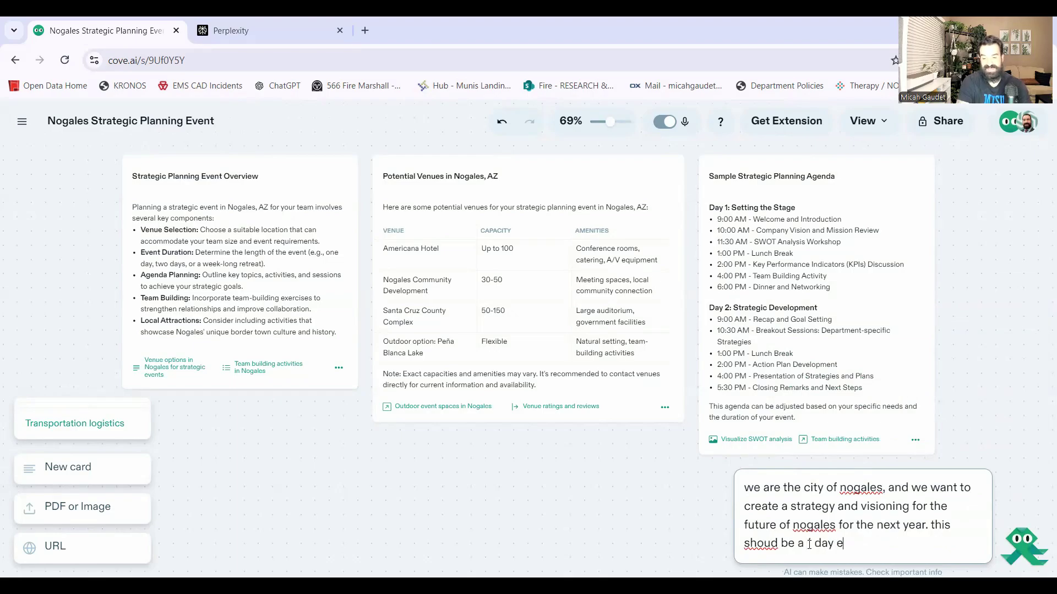
text(vent with city executives and)
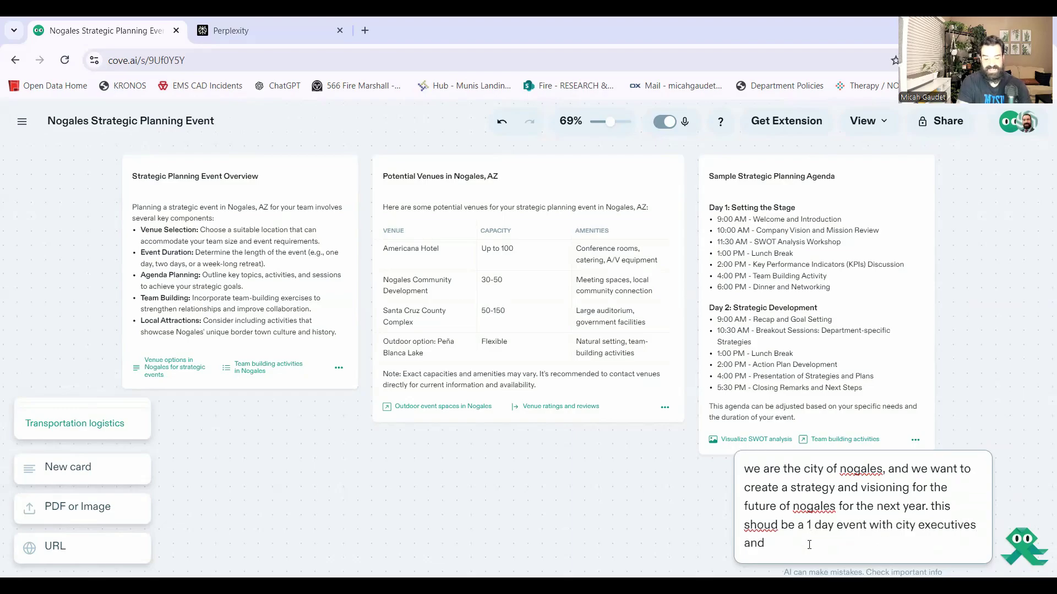
text( department dire)
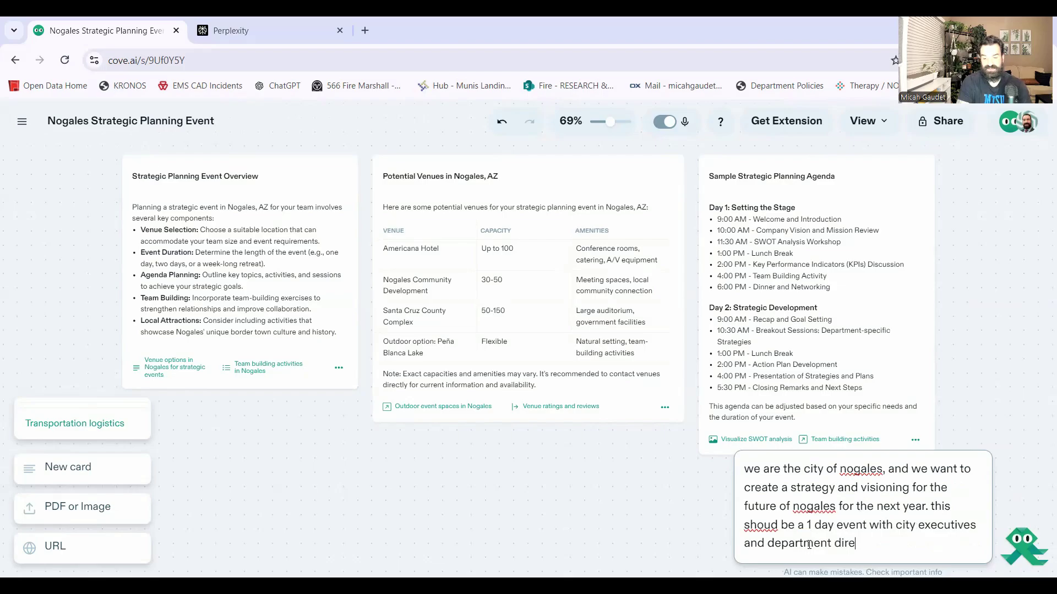
text(ctors)
key(Return)
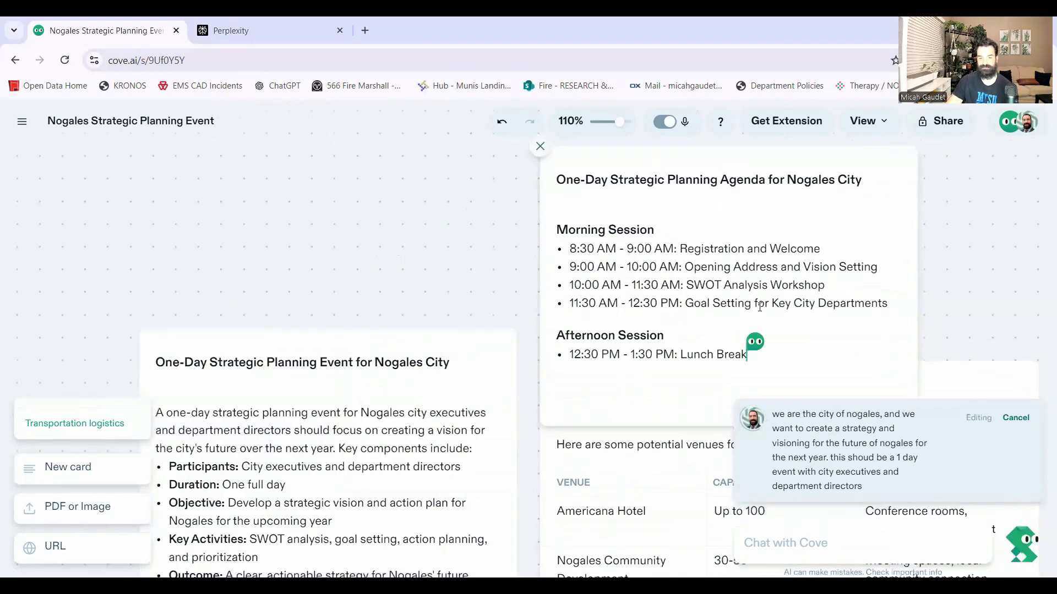
Open the one-day agenda card in an expanded side view
drag(354, 402, 220, 555)
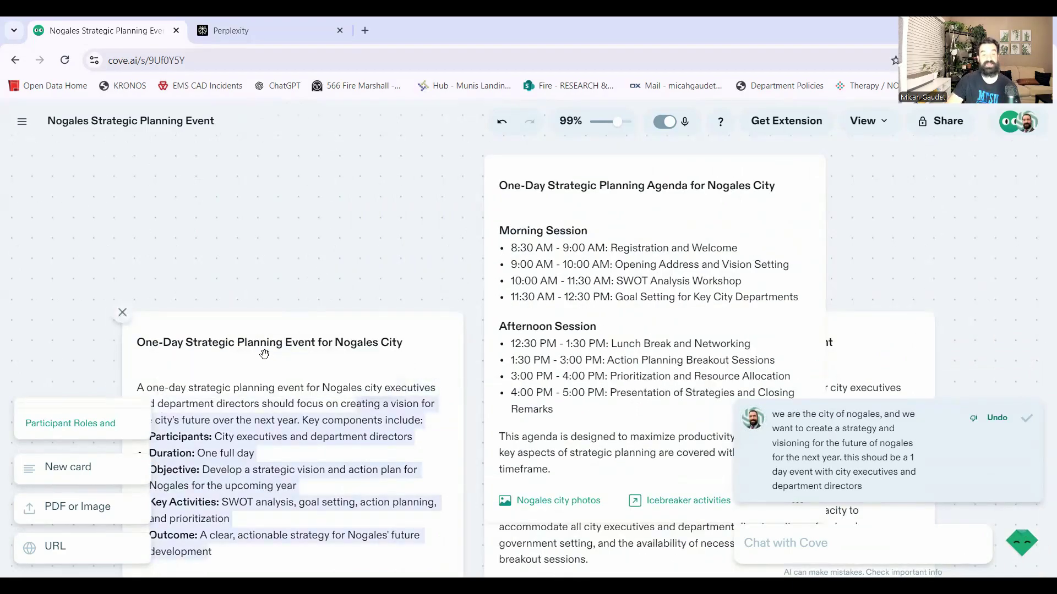
drag(264, 354, 162, 238)
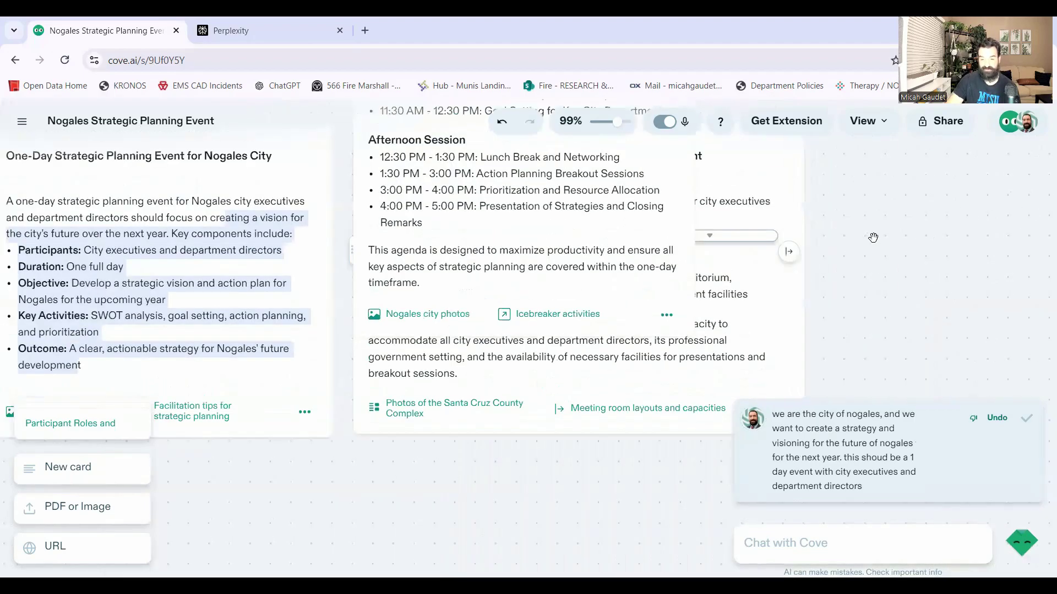
click(913, 259)
click(541, 260)
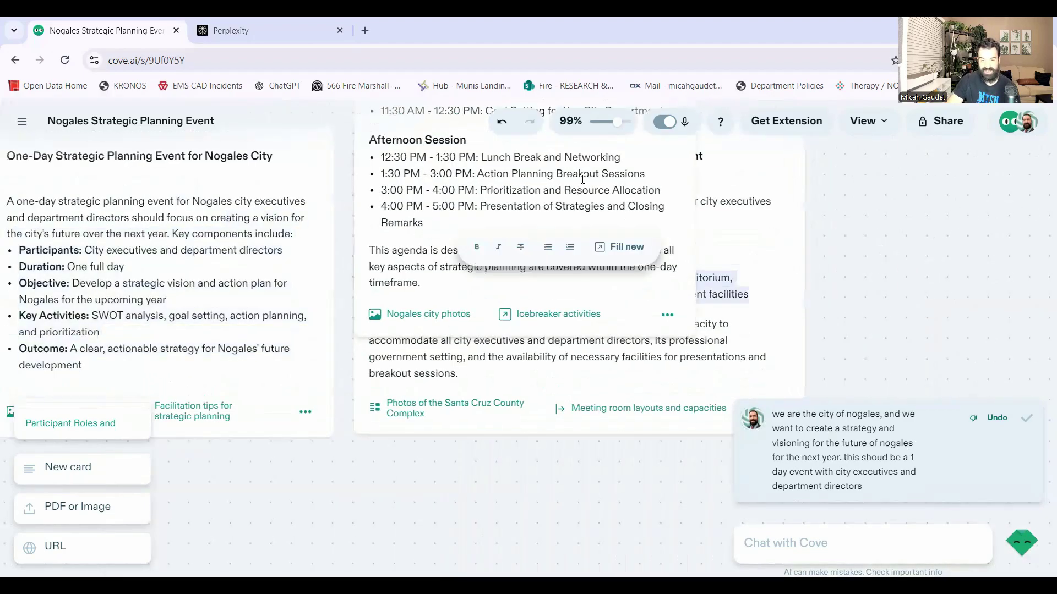
click(612, 321)
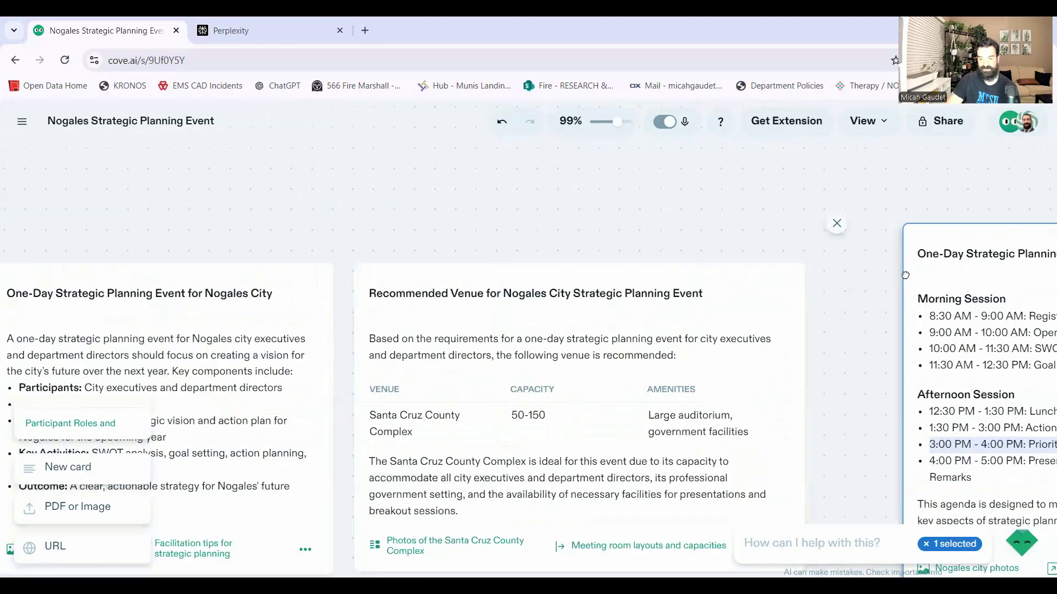
Scroll through the agenda and pop out an Icebreaker activities card
scroll(429, 330, down, 3)
scroll(428, 330, down, 2)
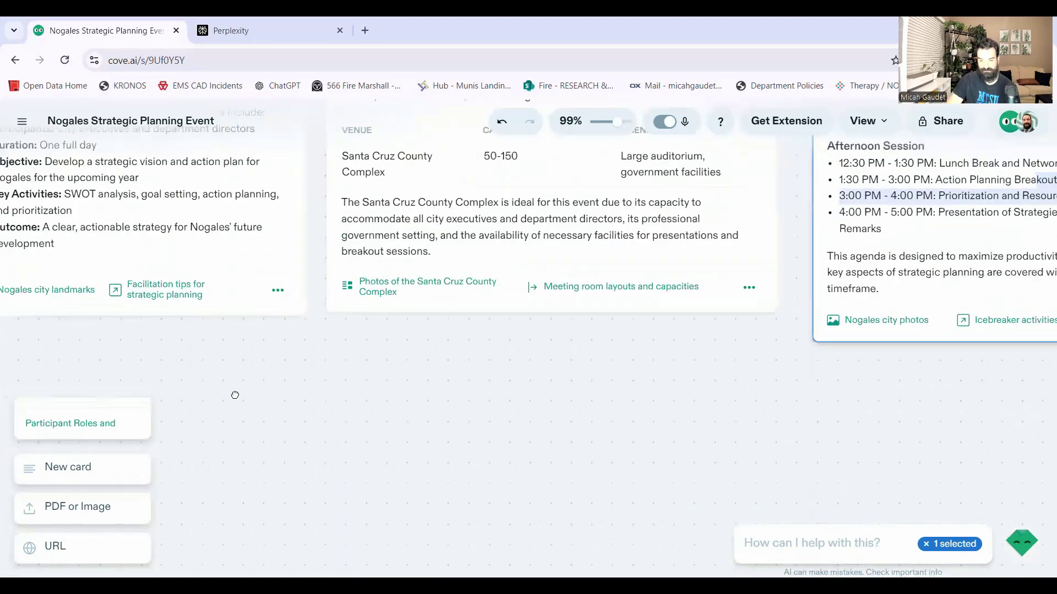
scroll(233, 396, left, 3)
scroll(346, 420, right, 9)
scroll(569, 434, left, 4)
scroll(569, 434, up, 3)
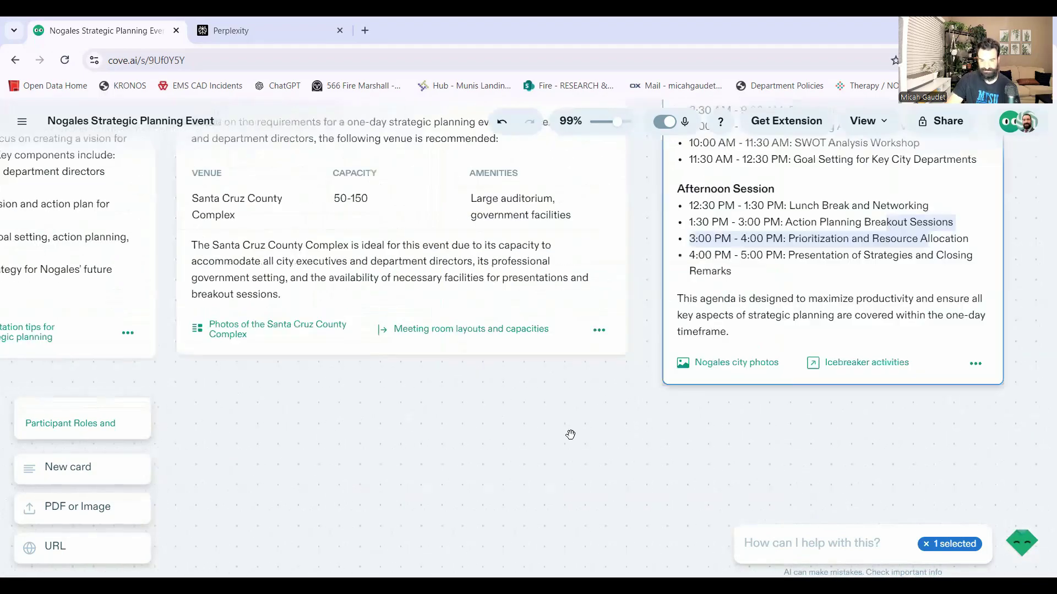
scroll(700, 387, down, 3)
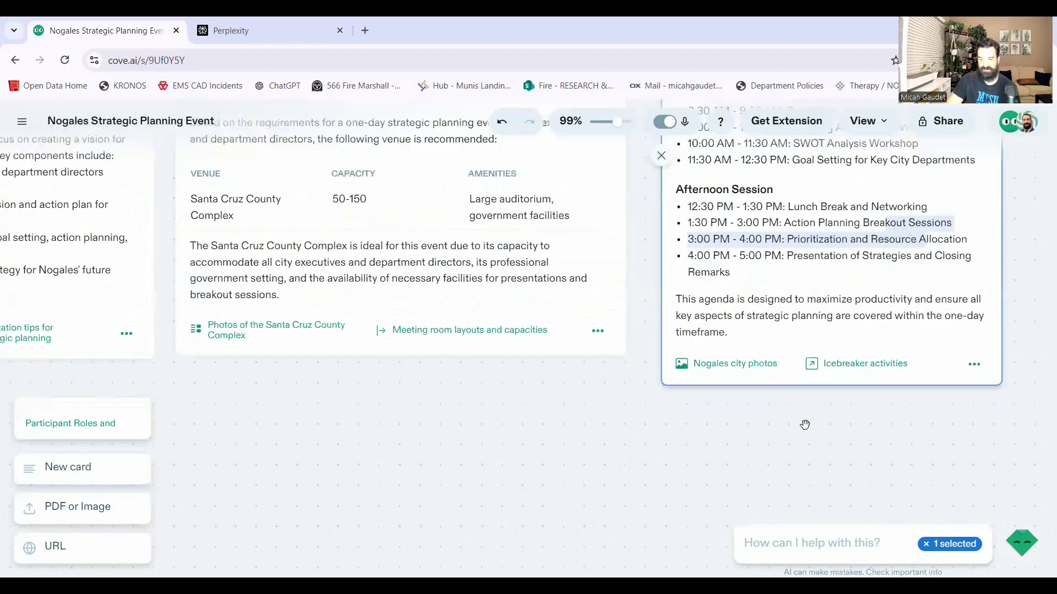
click(845, 365)
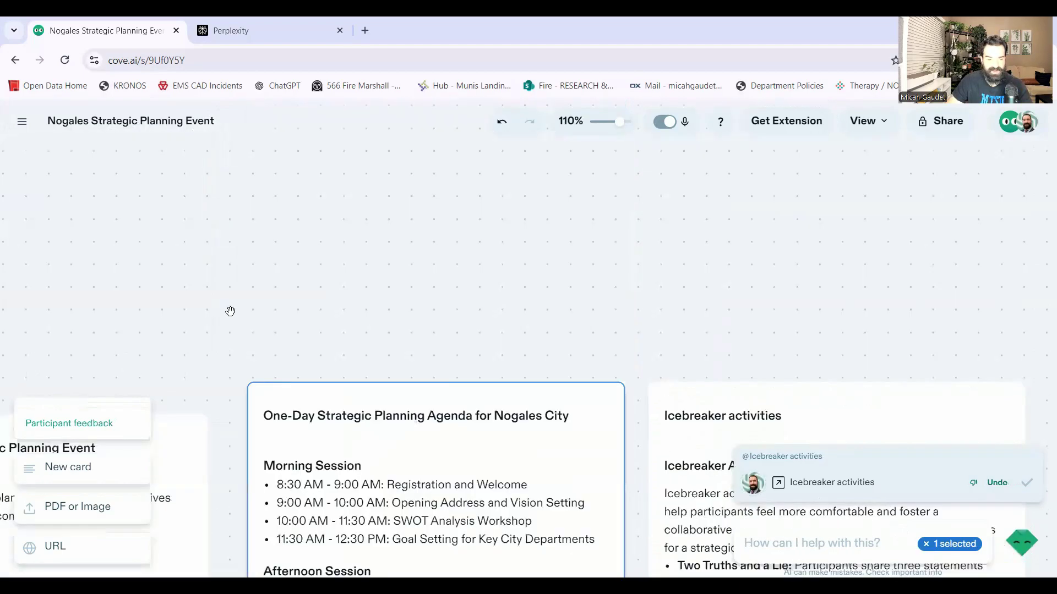
Scroll down to view the rest of the completed agenda card
scroll(360, 327, down, 3)
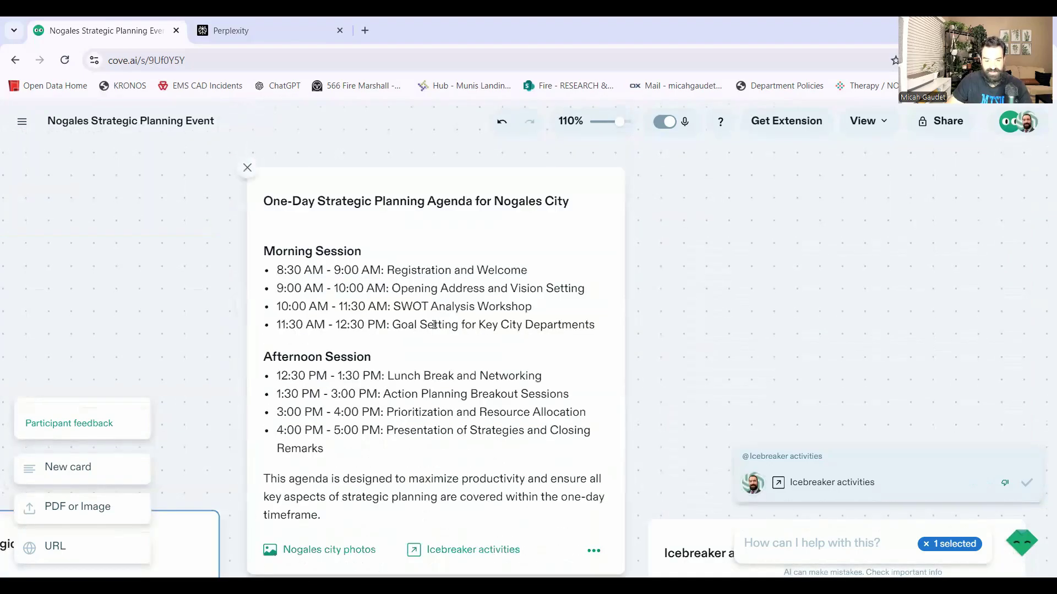
Ask Cove to theme the retreat on economic development and how the city supports small businesses
click(793, 535)
text(i wa)
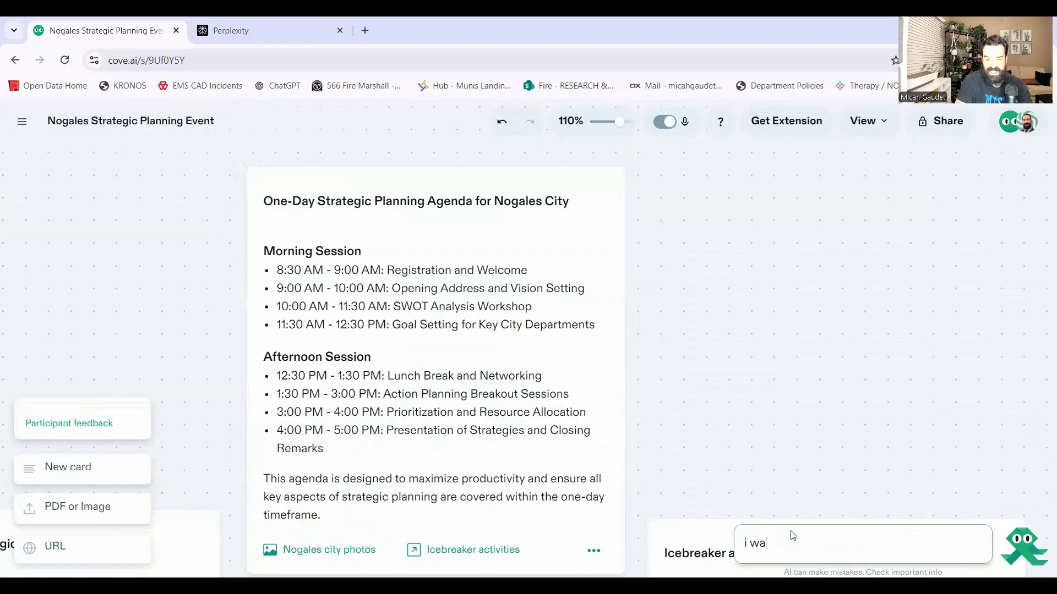
text(nt the theme of this r)
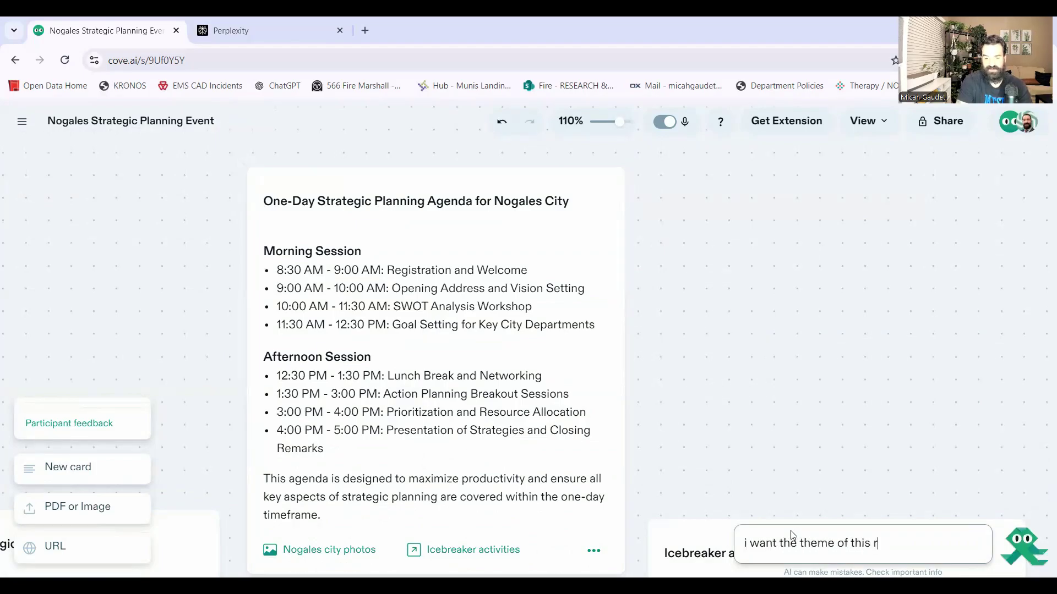
text(etreat to be f)
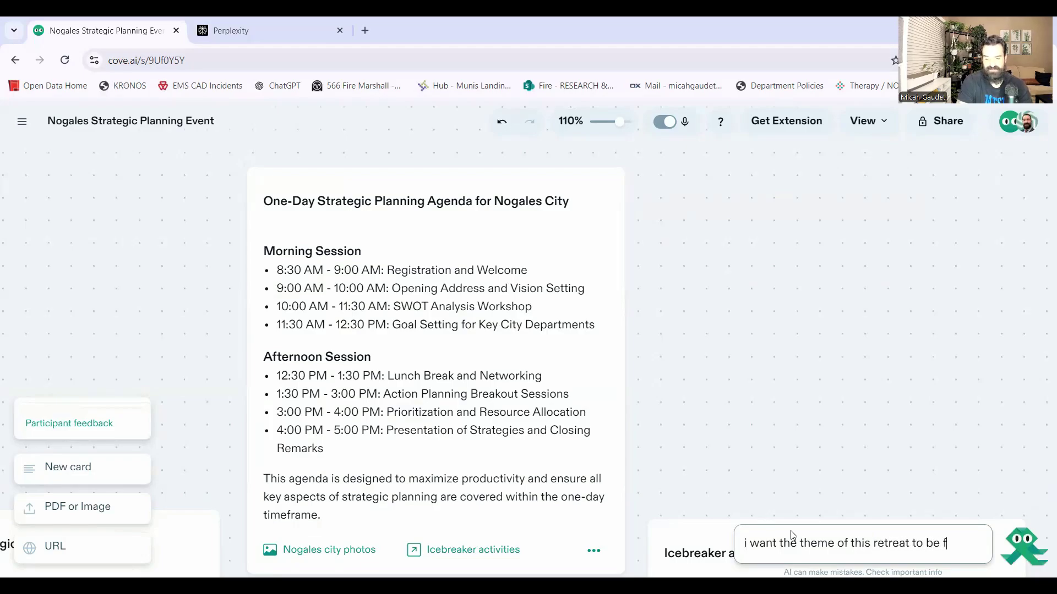
text(ocued on econo)
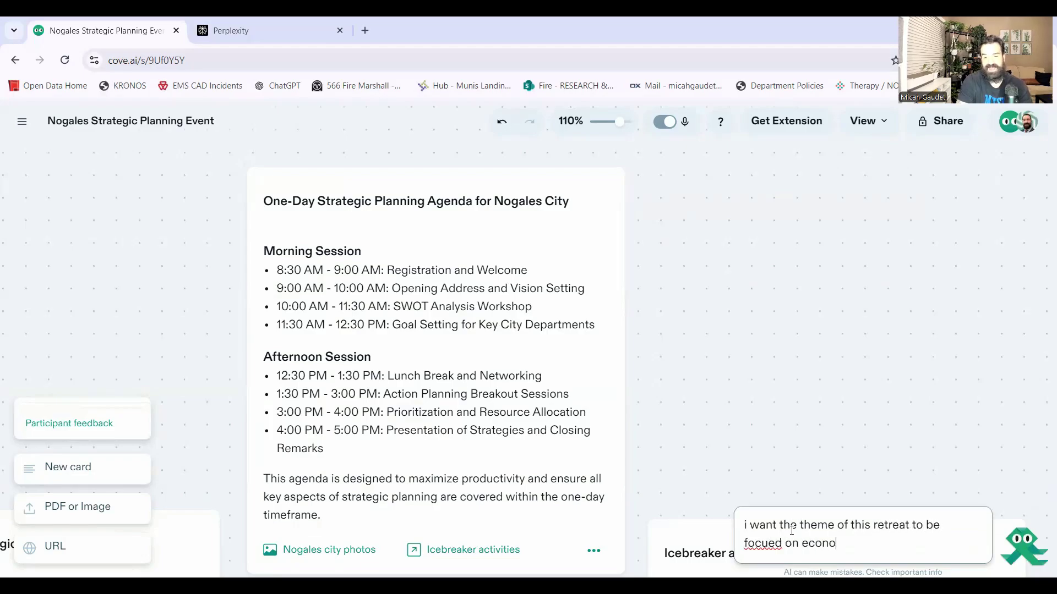
text(mic develipment, ad)
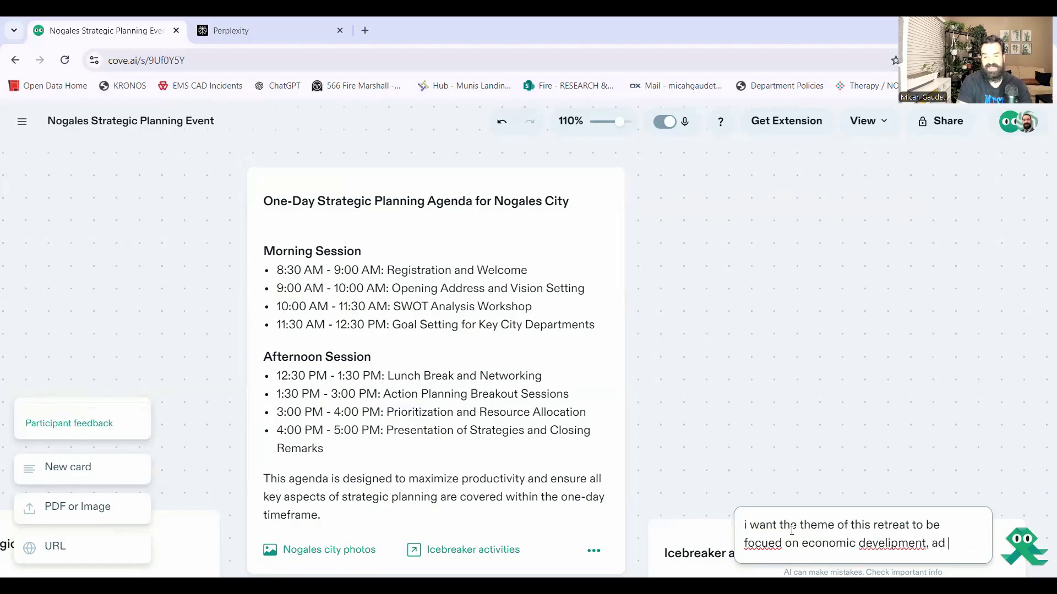
text( how the city a)
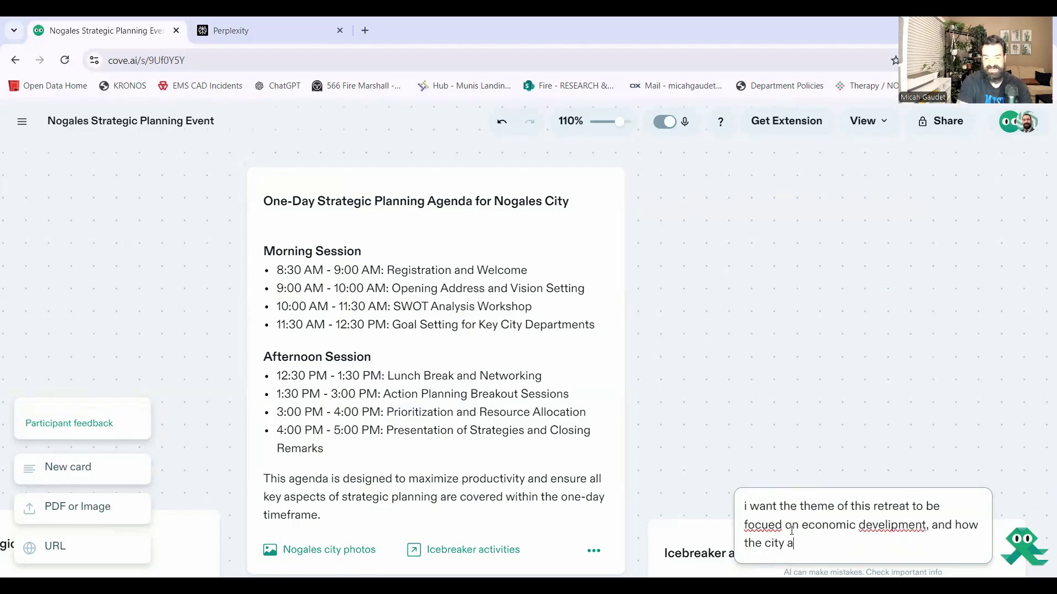
key(BackSpace)
text(can support small)
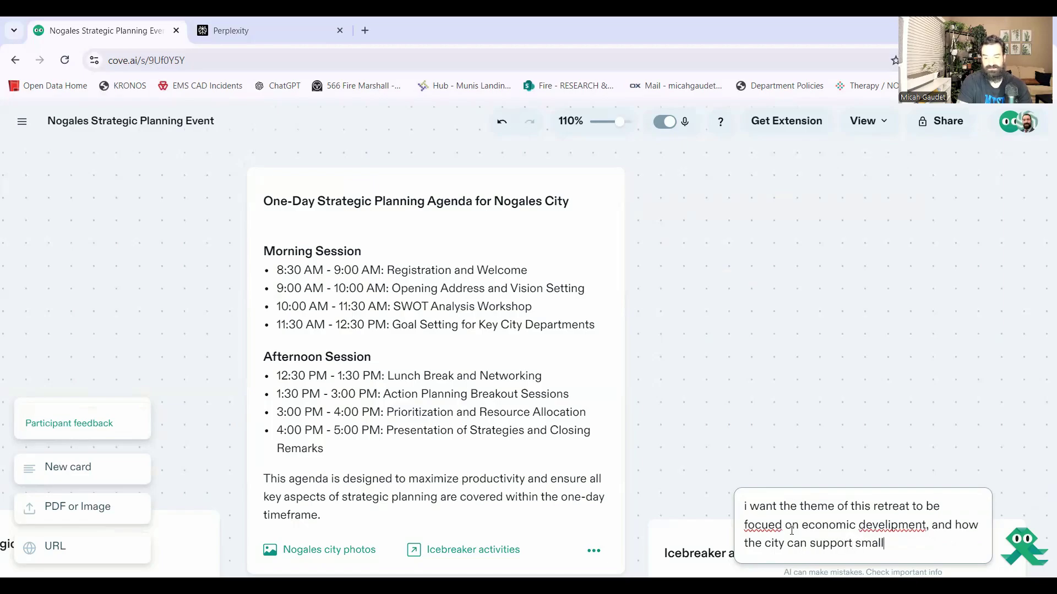
text( businesses. each de)
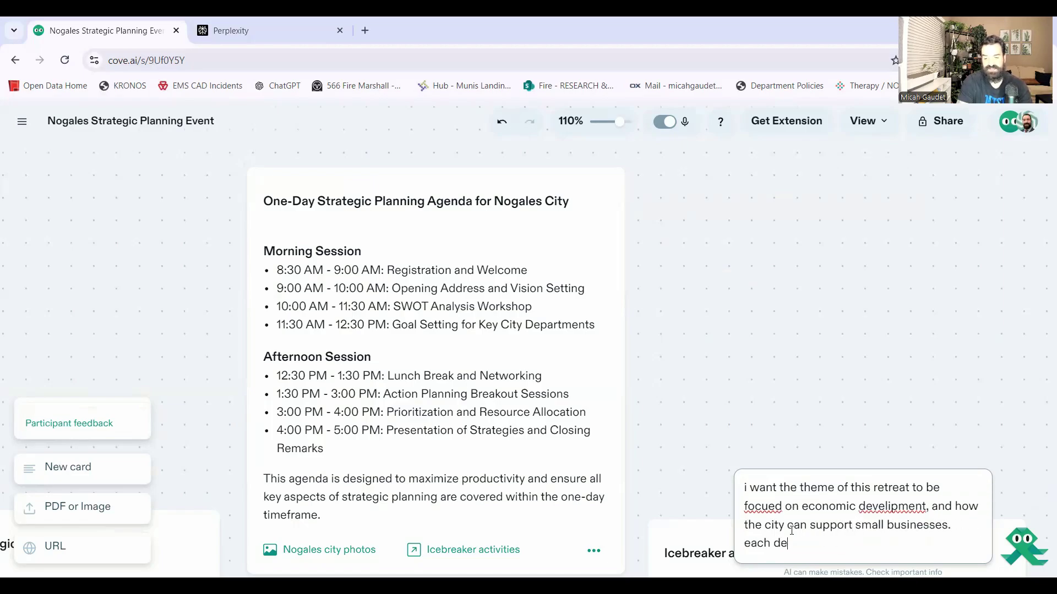
text(partment should be )
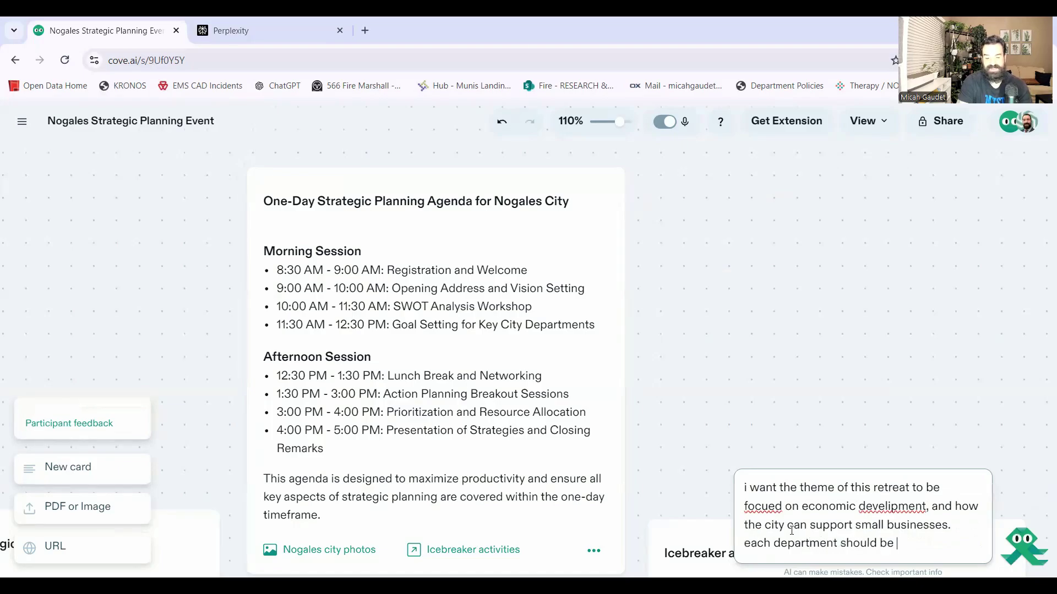
text(coming up with idea)
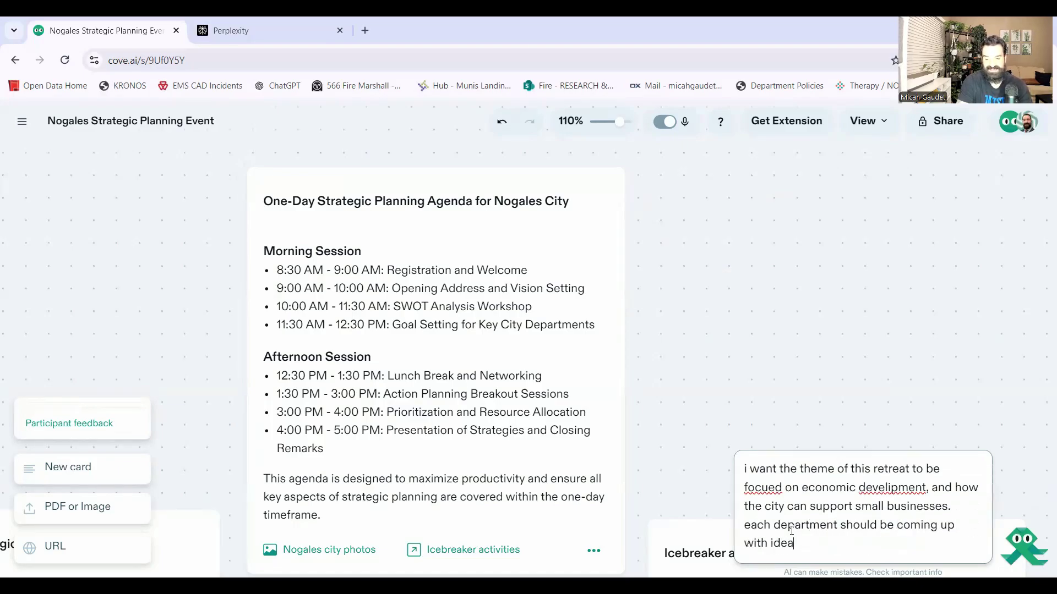
text(s for how they )
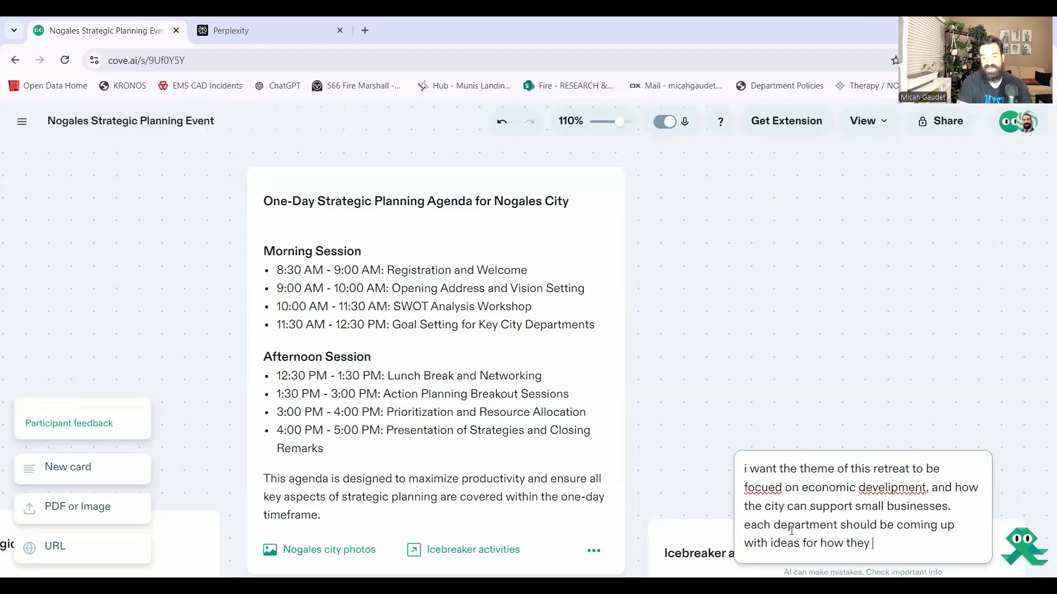
text(can do that)
key(Return)
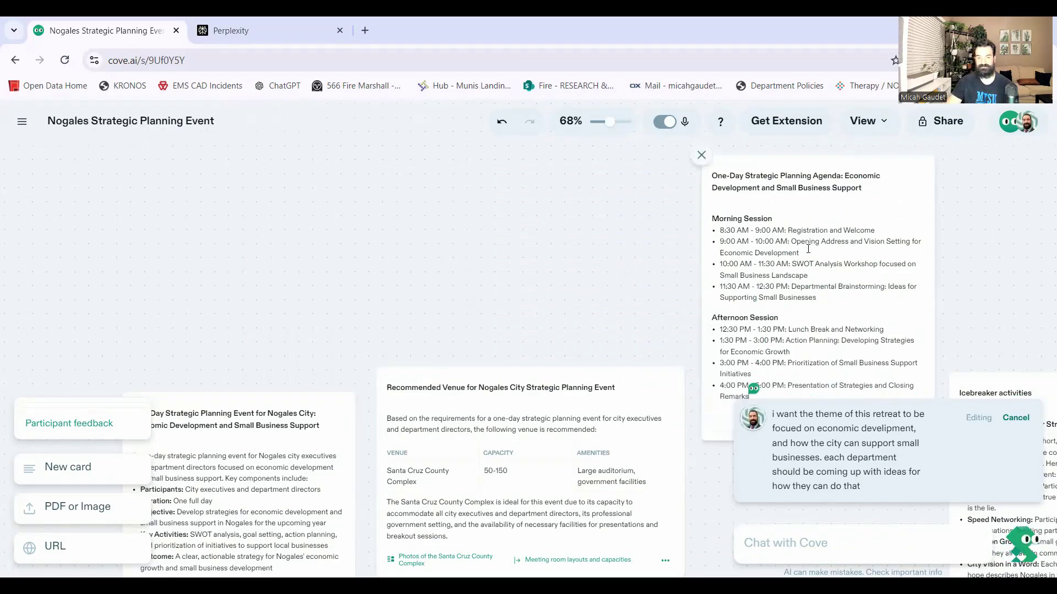
Zoom into the updated agenda and select the Opening Address and Vision Setting item
drag(606, 125, 628, 133)
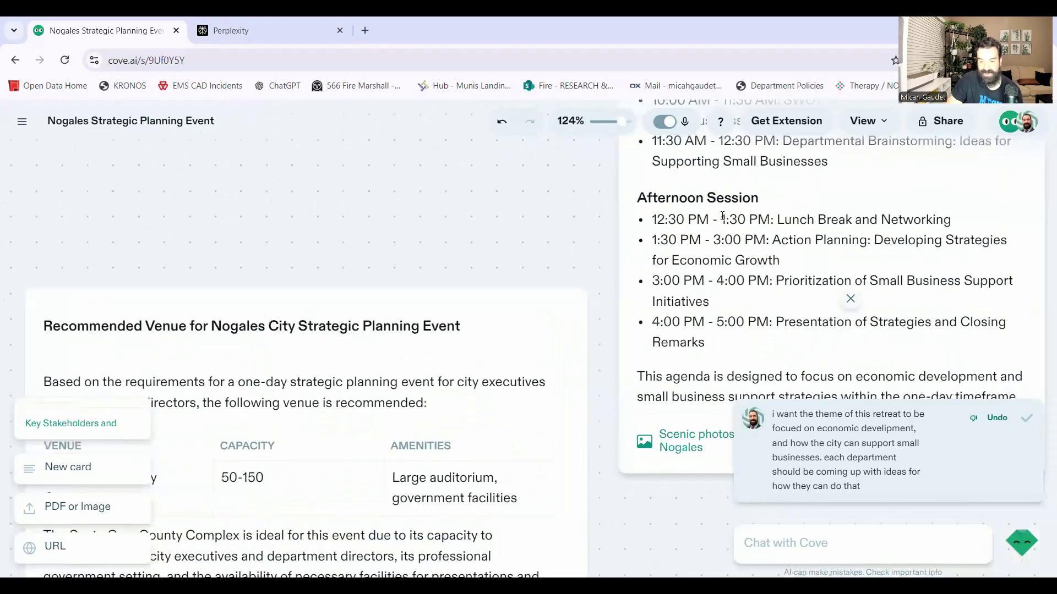
drag(761, 193, 718, 217)
scroll(785, 251, up, 5)
scroll(785, 251, down, 3)
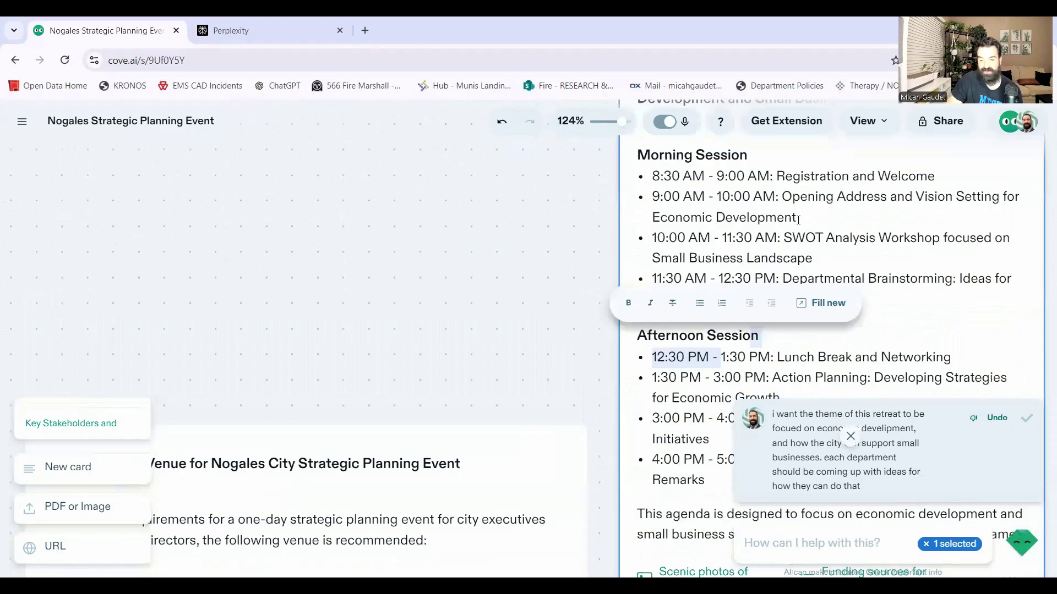
click(798, 220)
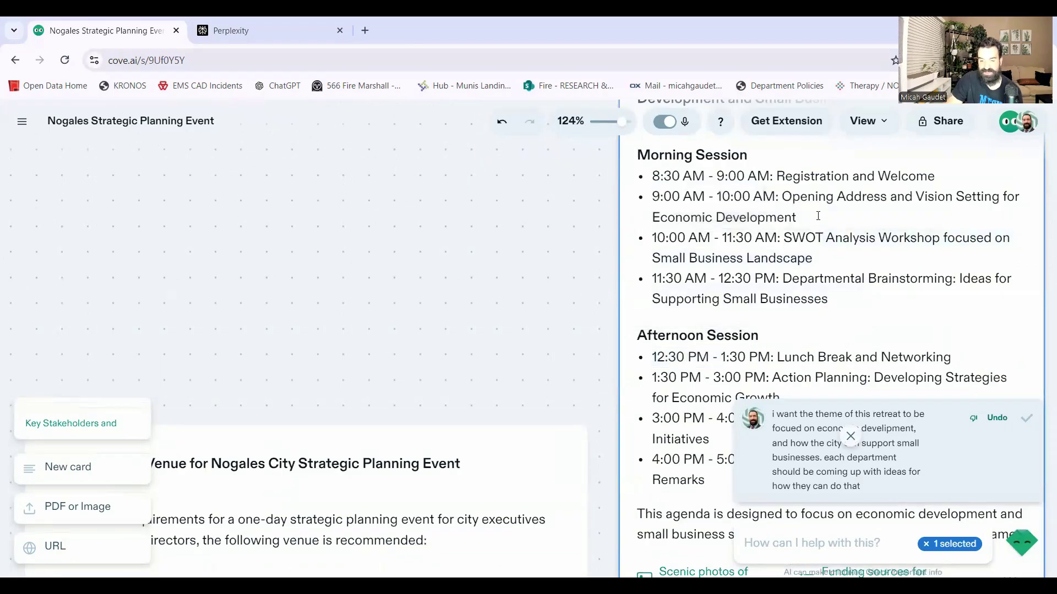
drag(817, 216, 785, 195)
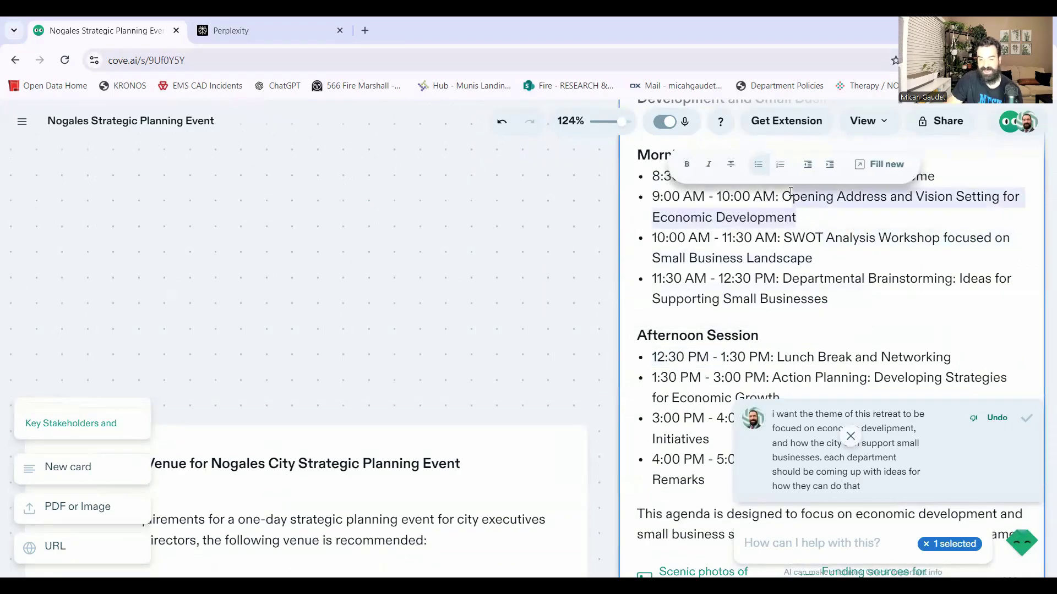
Ask Cove to 'create a outline for this presentation'
click(892, 538)
text(create a)
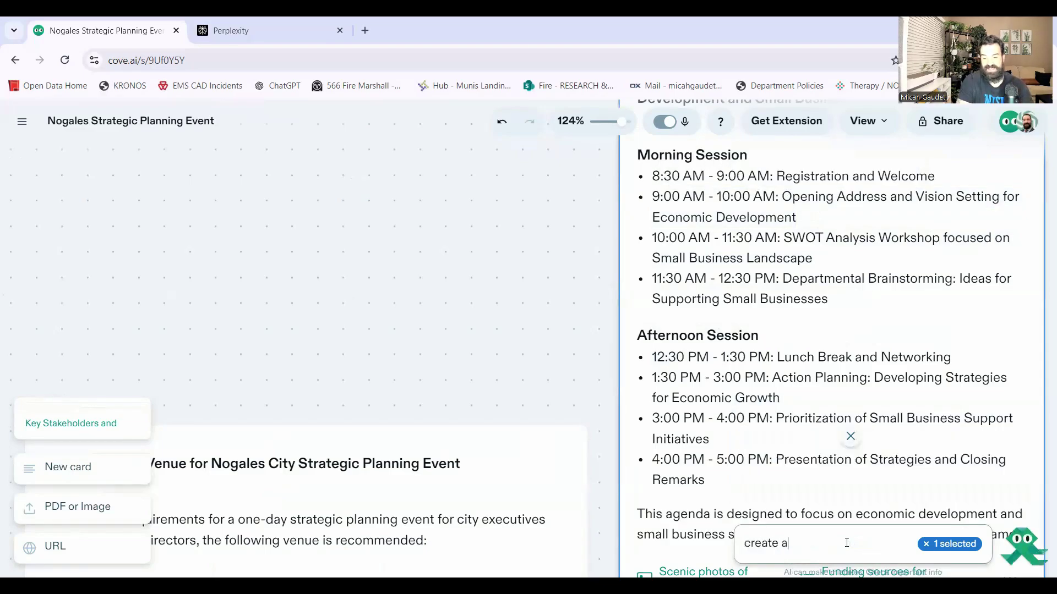
text( outline for this)
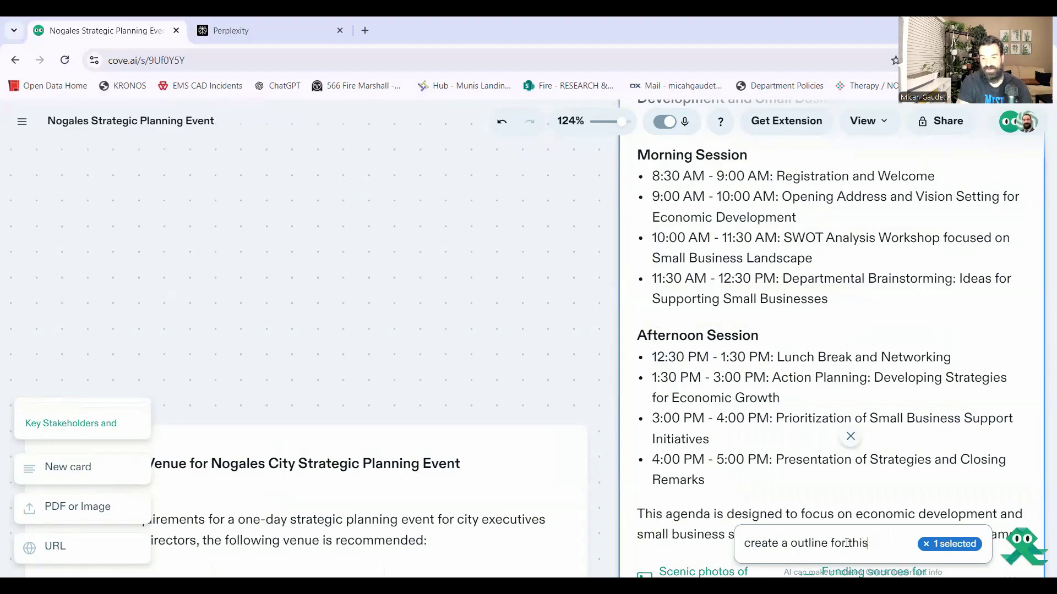
text( presentatio)
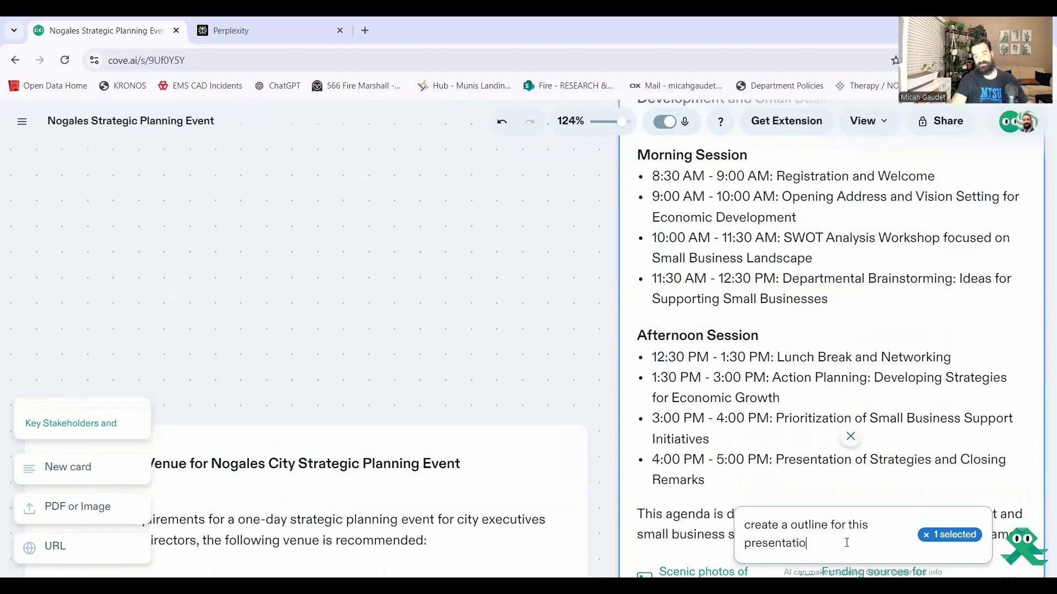
text(n)
key(Return)
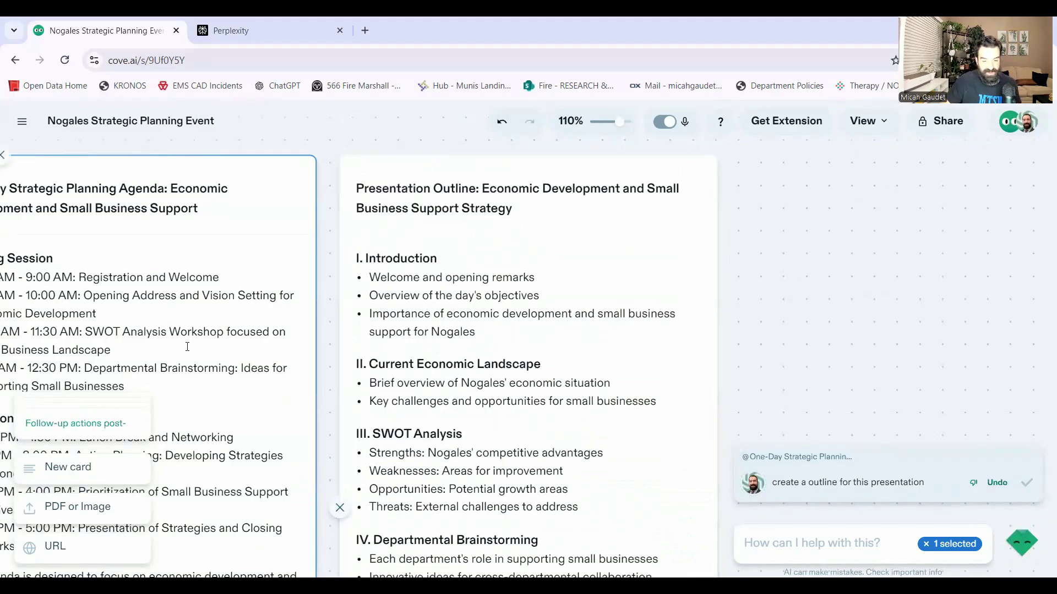
scroll(187, 347, down, 3)
Select Departmental Brainstorming and request an outline presented by the Police and Fire Chiefs
drag(162, 254, 89, 236)
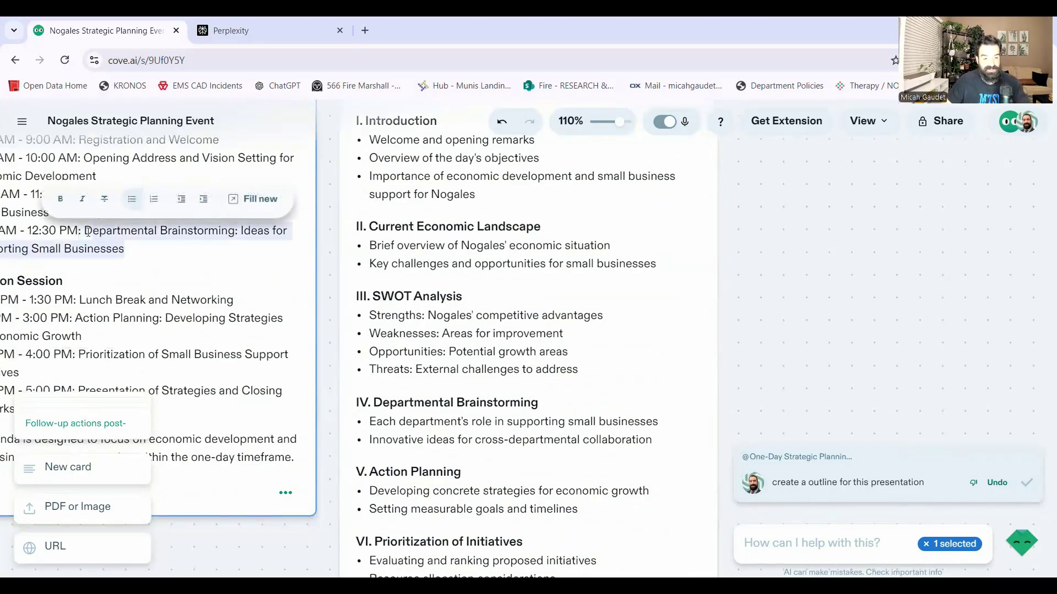
click(785, 541)
text(create an)
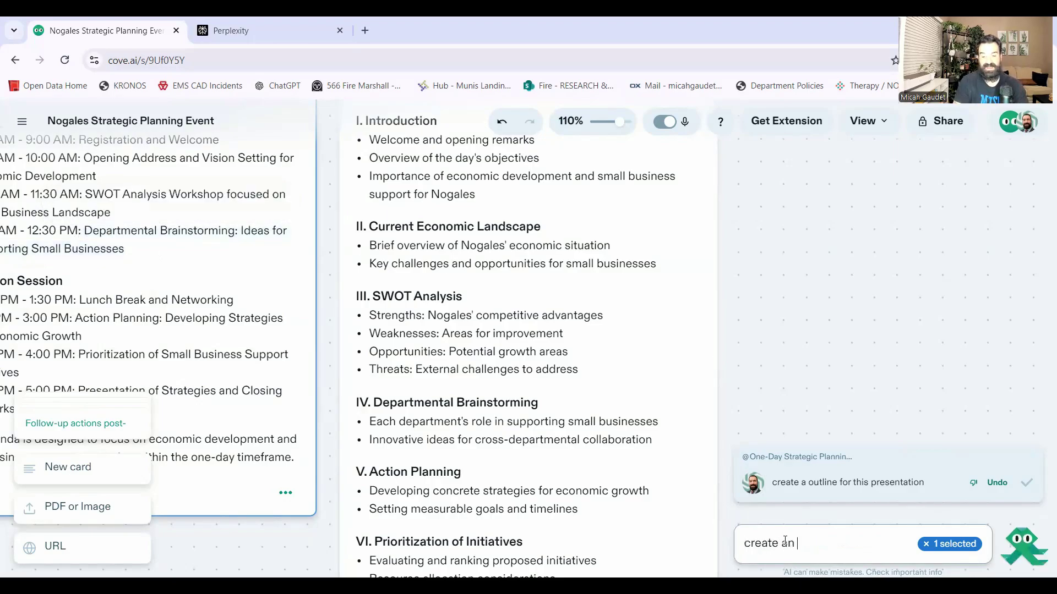
text( outline for this, )
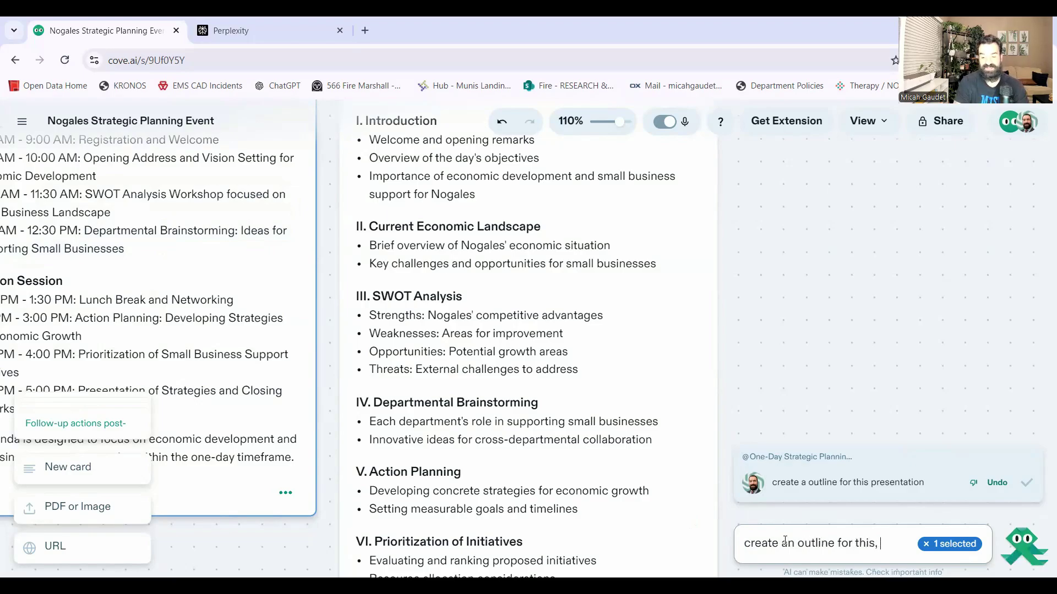
text(it will be presen)
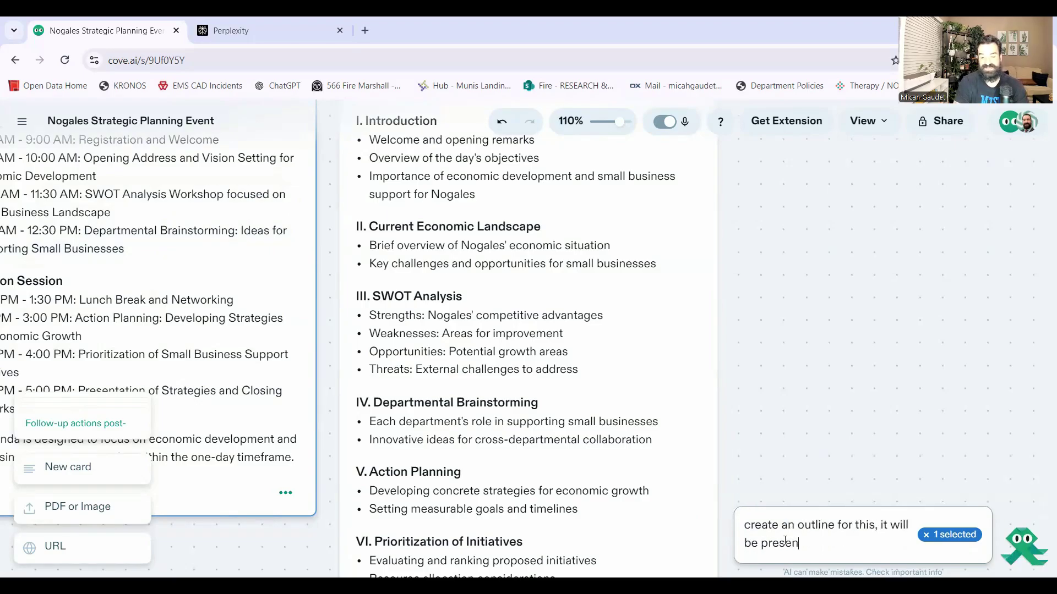
text(ted by the Police an)
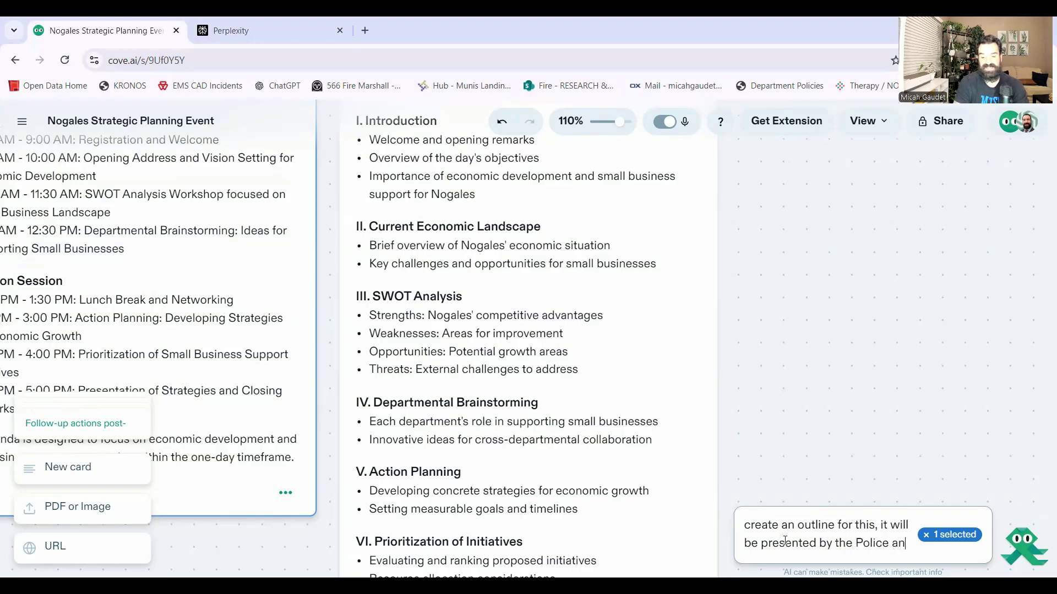
text(d Fire Chiefs)
key(Return)
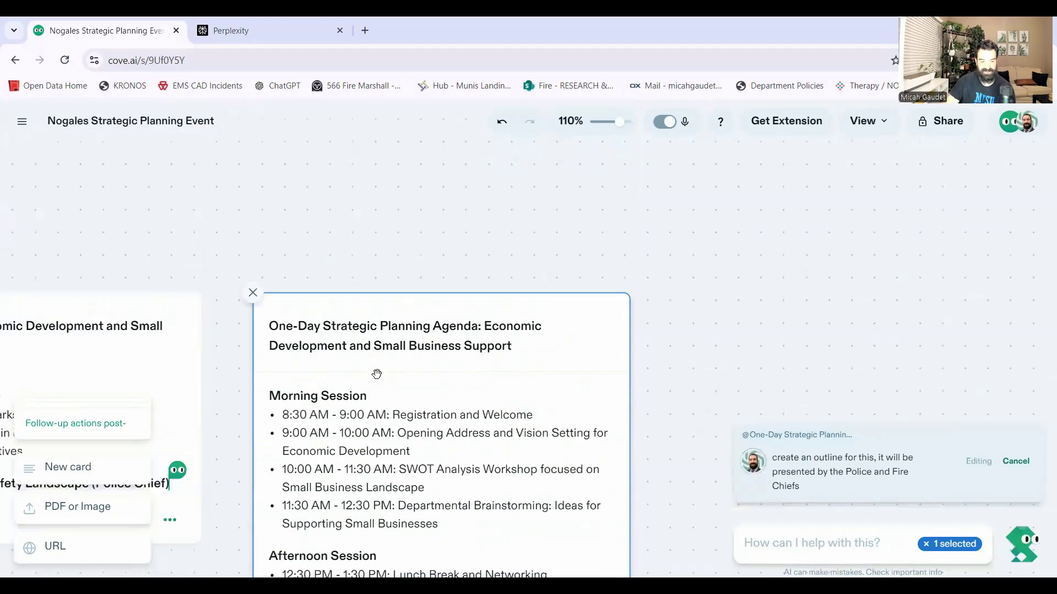
scroll(376, 371, down, 5)
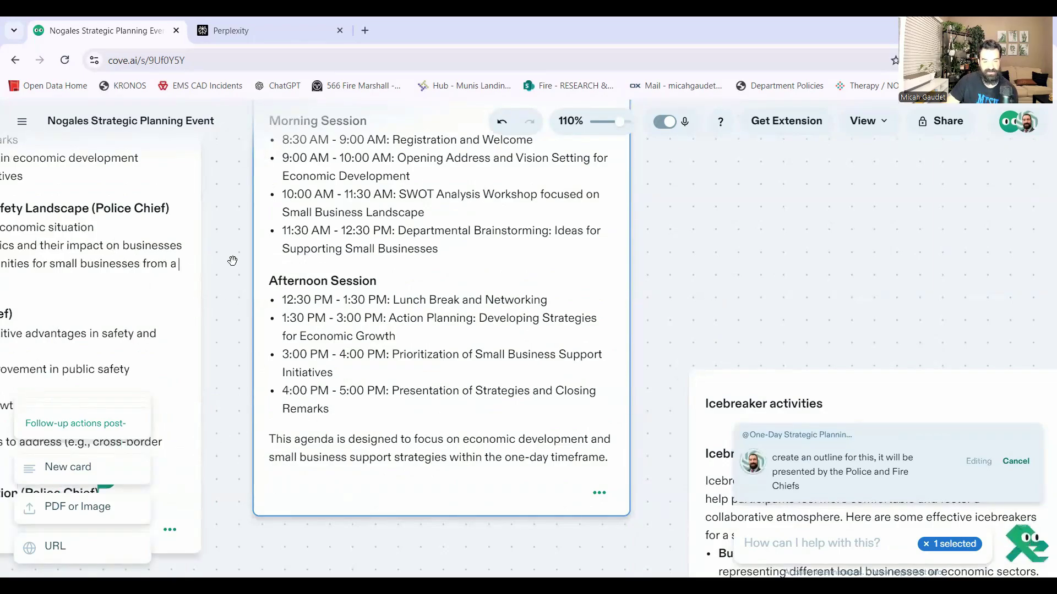
Review the chief-assigned outline and add Nogales economic development statistics to it
click(235, 190)
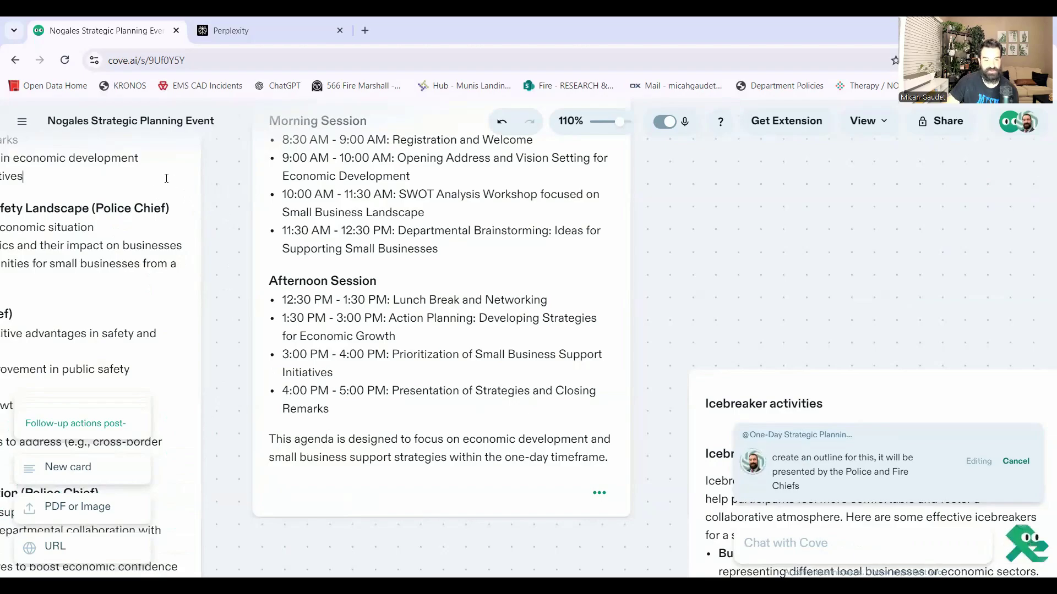
click(187, 158)
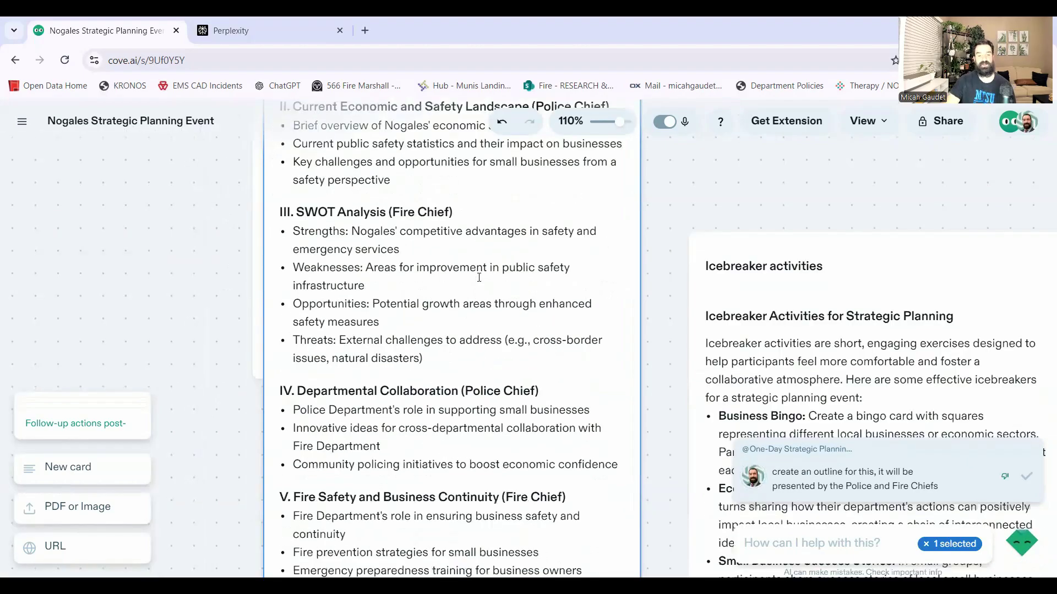
scroll(472, 255, down, 5)
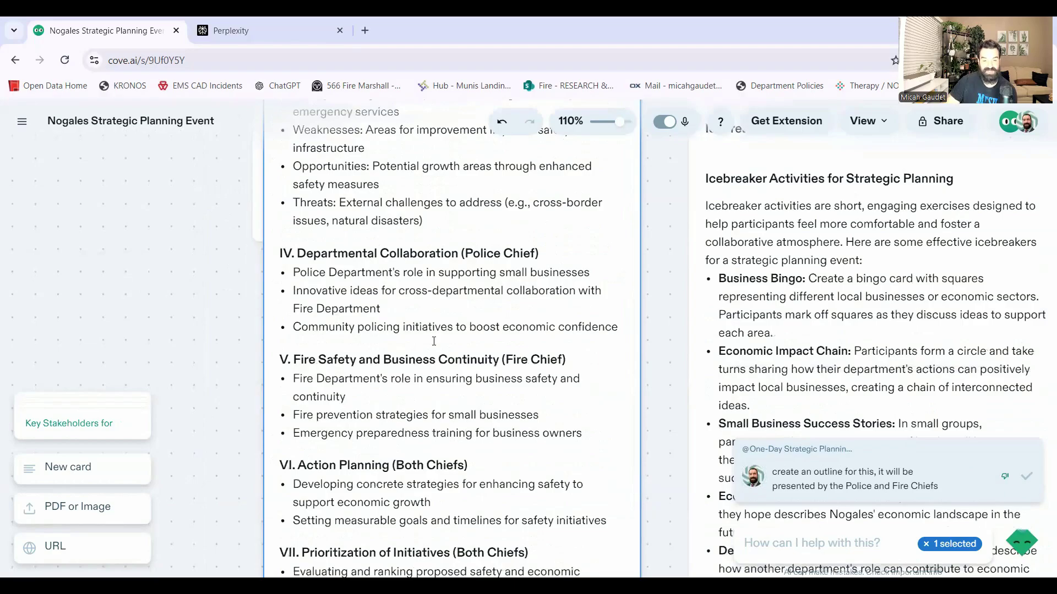
scroll(388, 284, down, 3)
scroll(393, 278, up, 3)
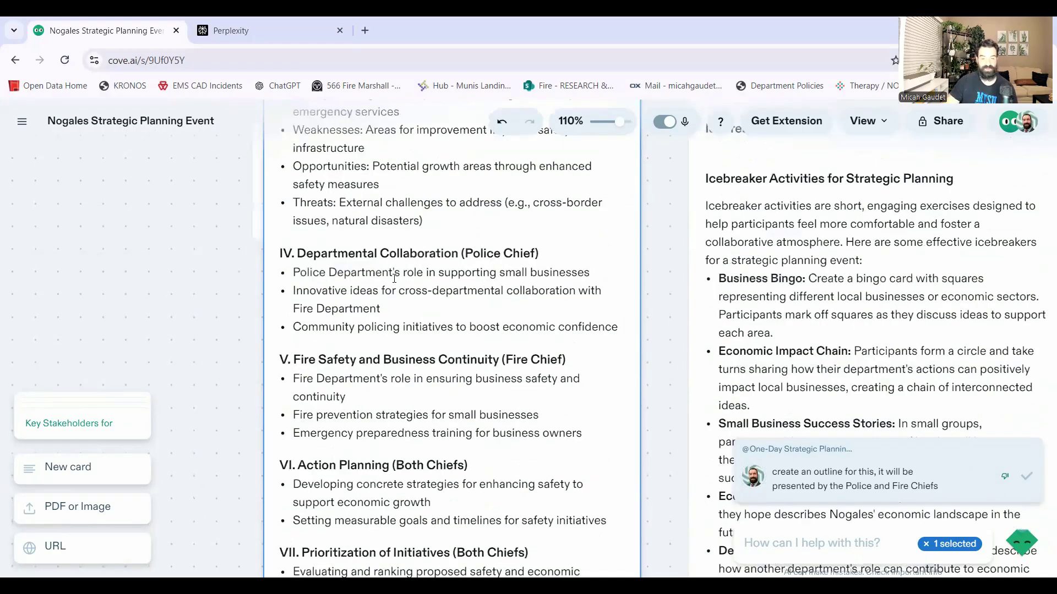
scroll(405, 301, down, 3)
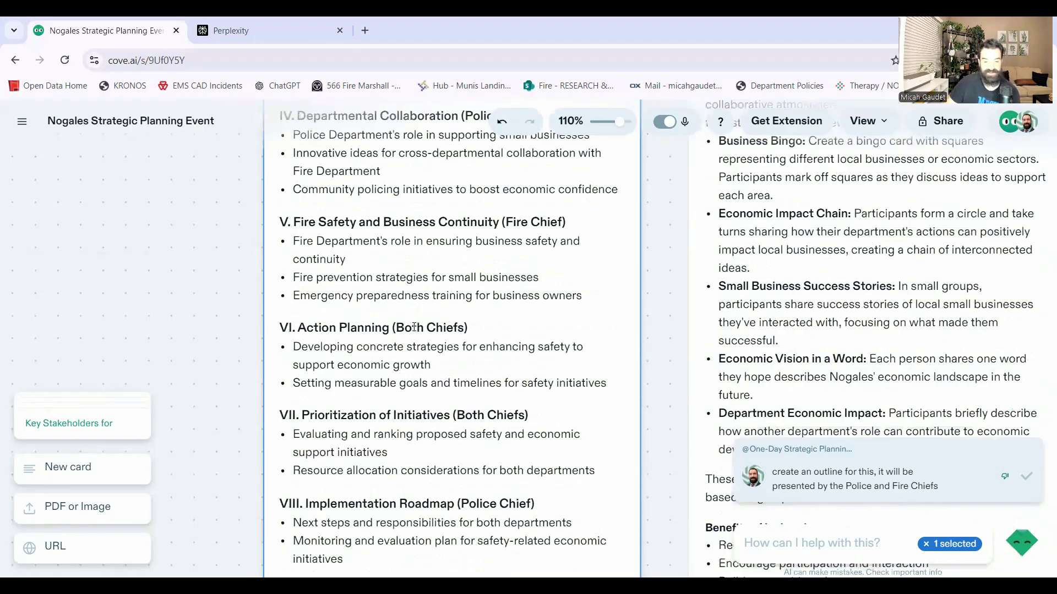
scroll(411, 348, down, 3)
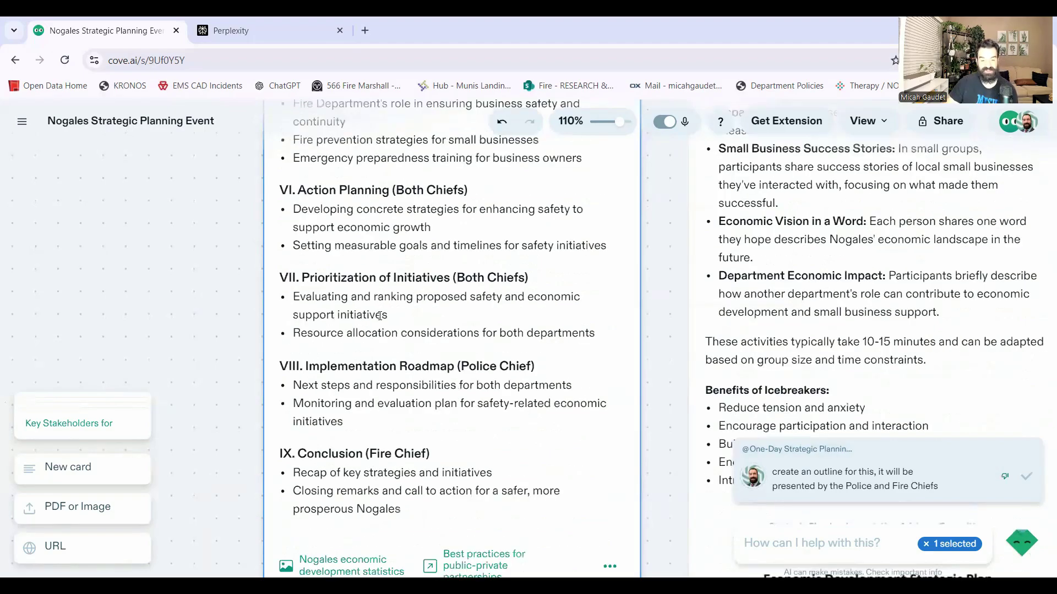
scroll(379, 315, down, 3)
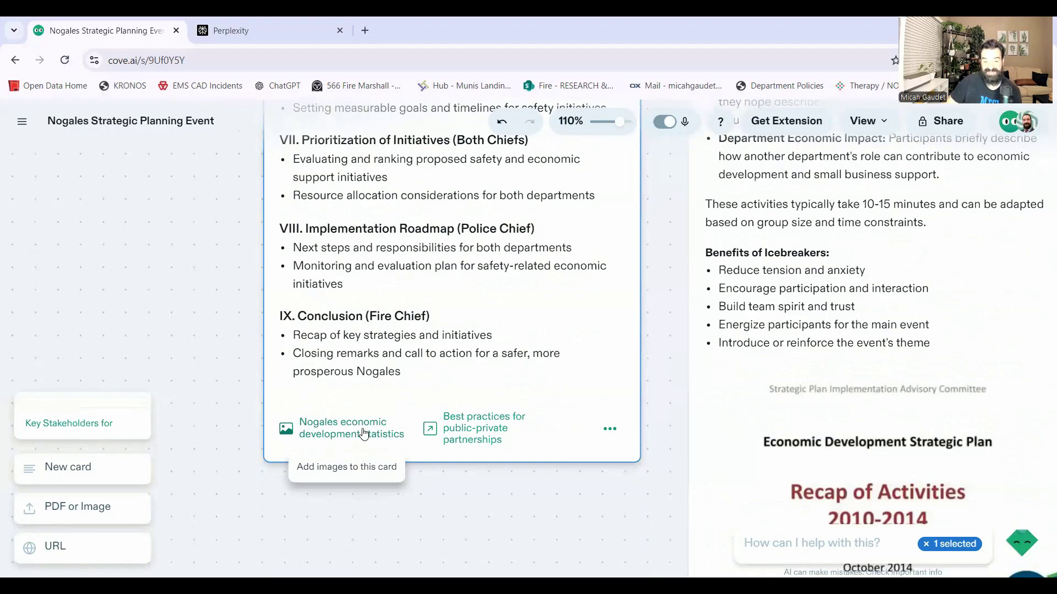
click(333, 429)
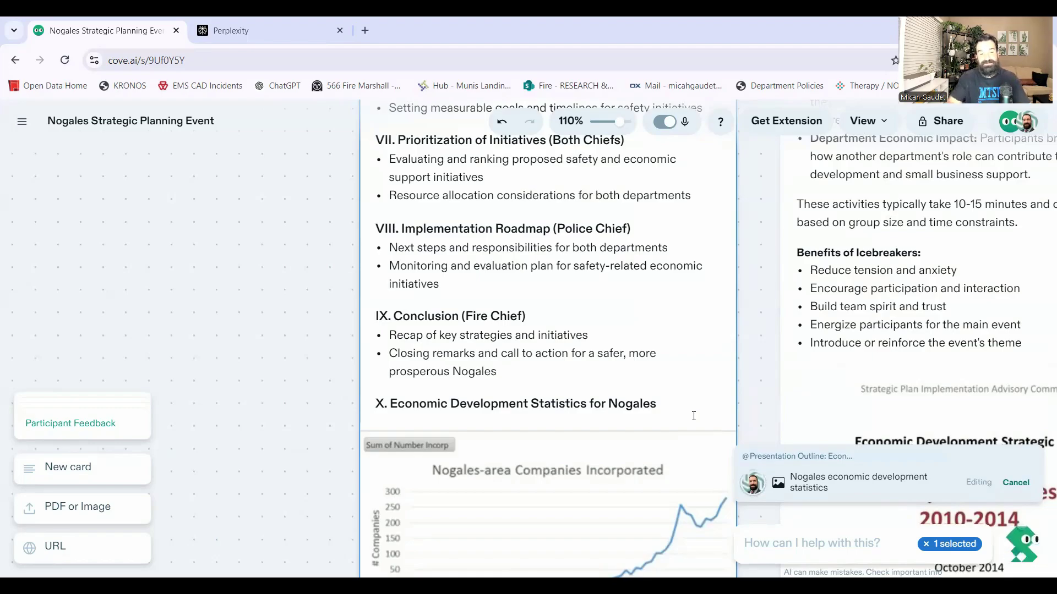
Scroll back up through the outline to review its chief-assigned sections
scroll(474, 238, up, 5)
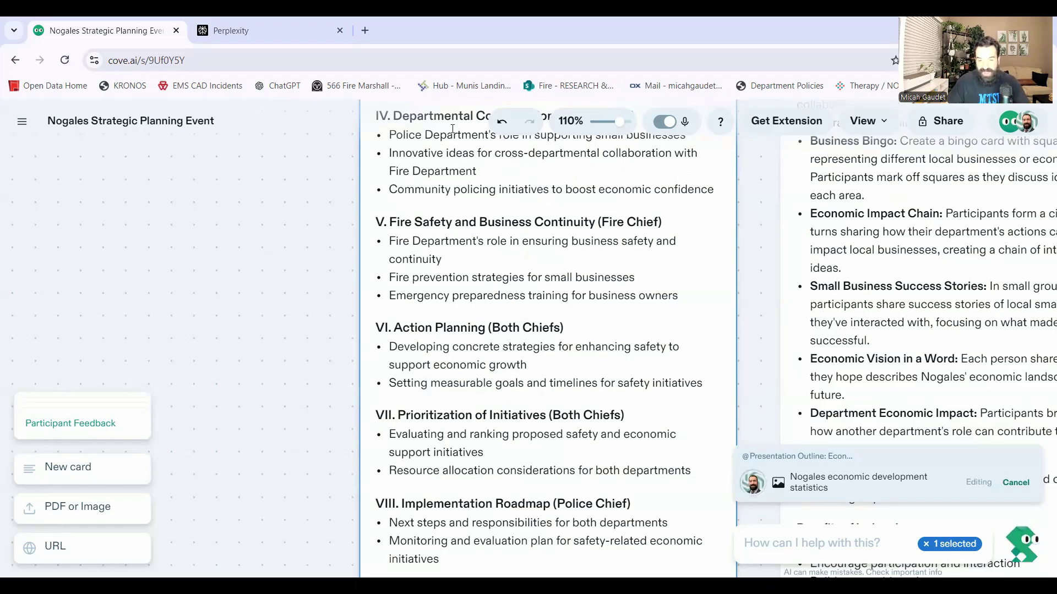
scroll(603, 122, up, 2)
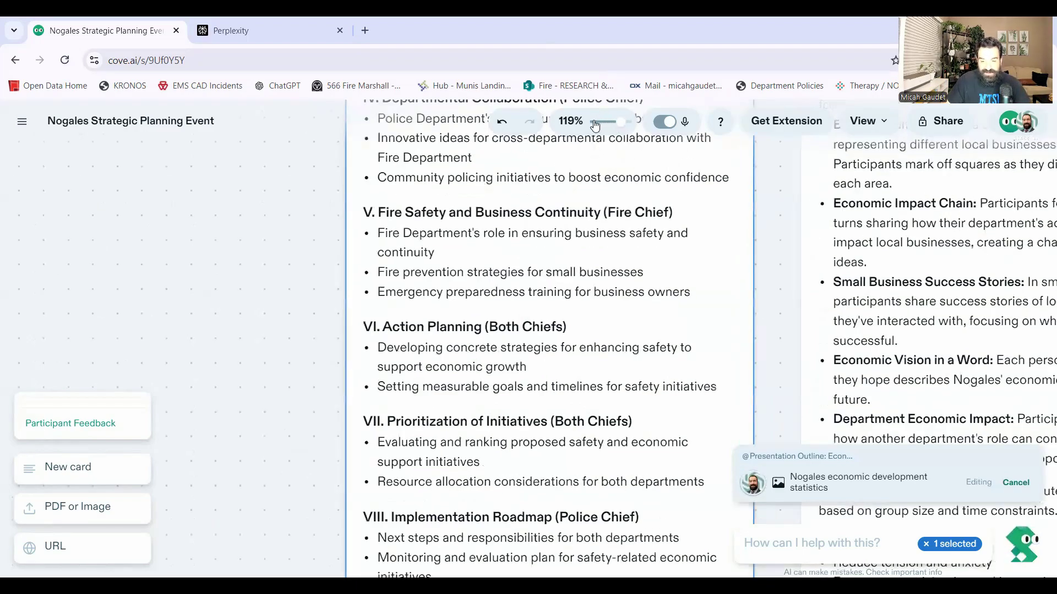
Zoom the canvas out from 119% to 25% to show every planning card, including Icebreaker Activities
scroll(594, 125, down, 5)
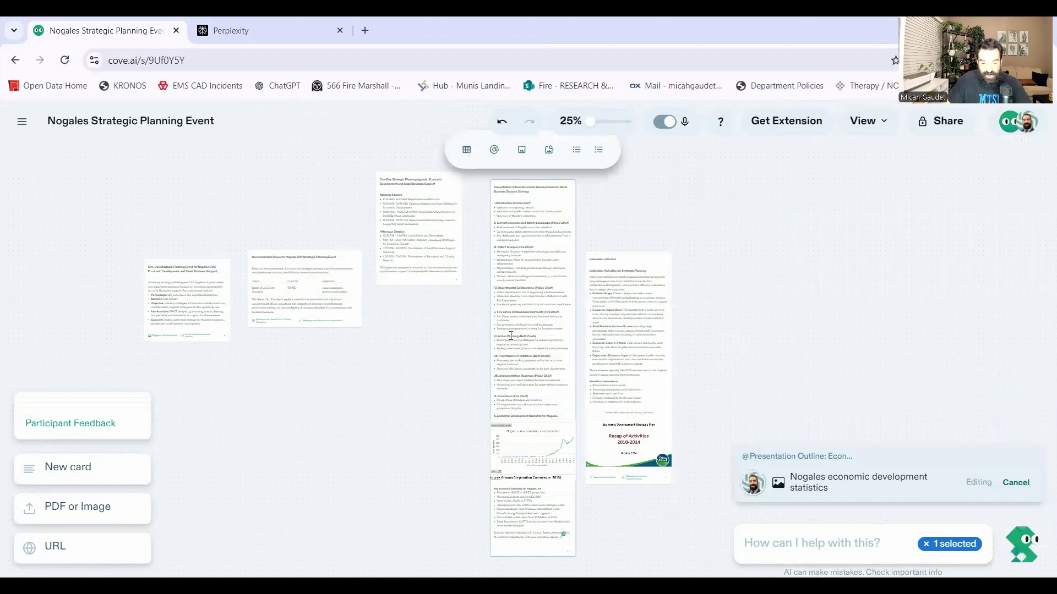
mouse_move(351, 319)
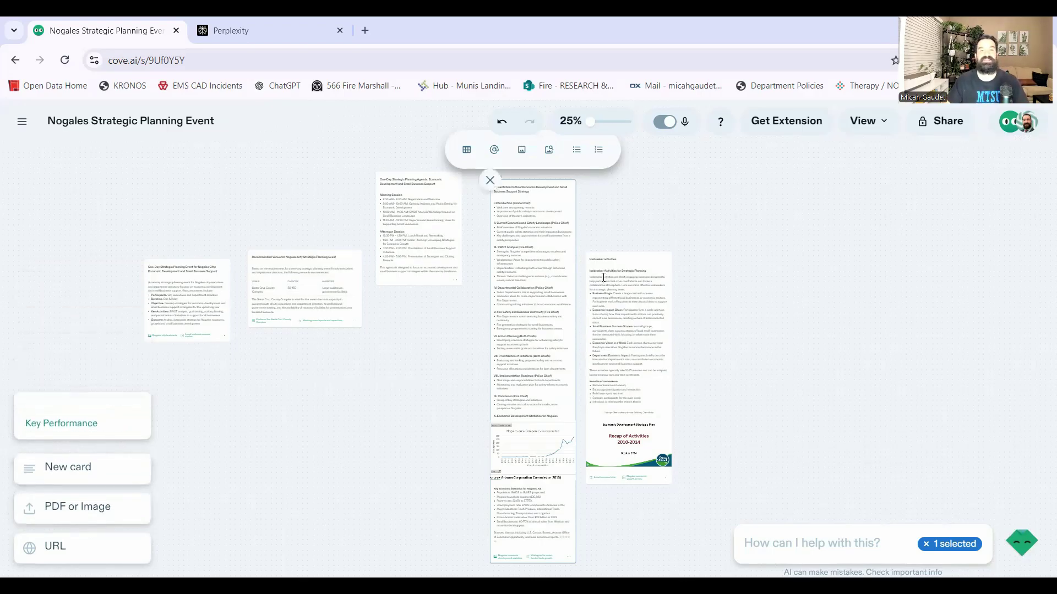
mouse_move(603, 277)
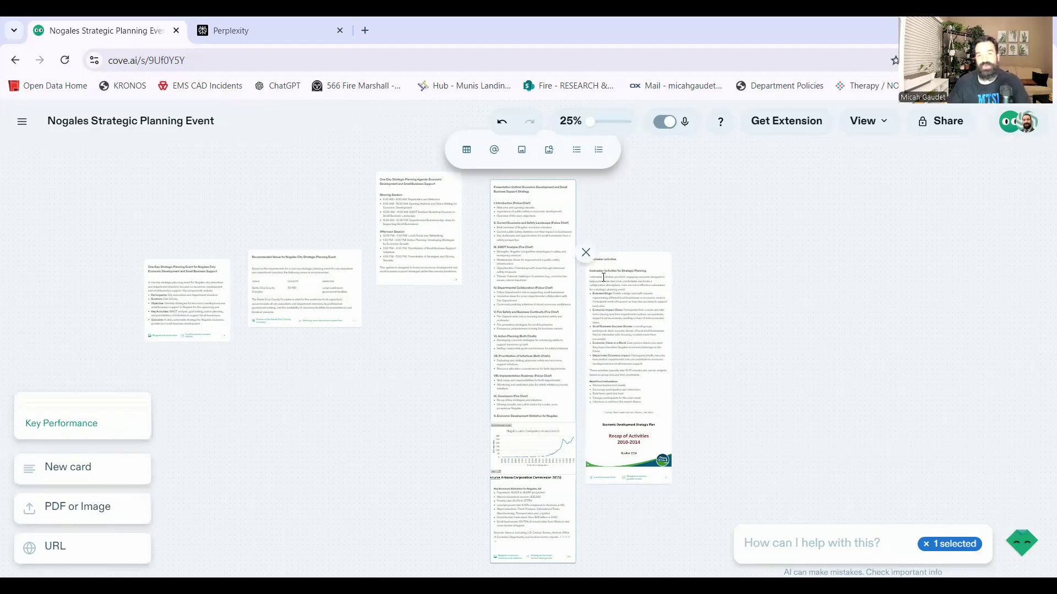